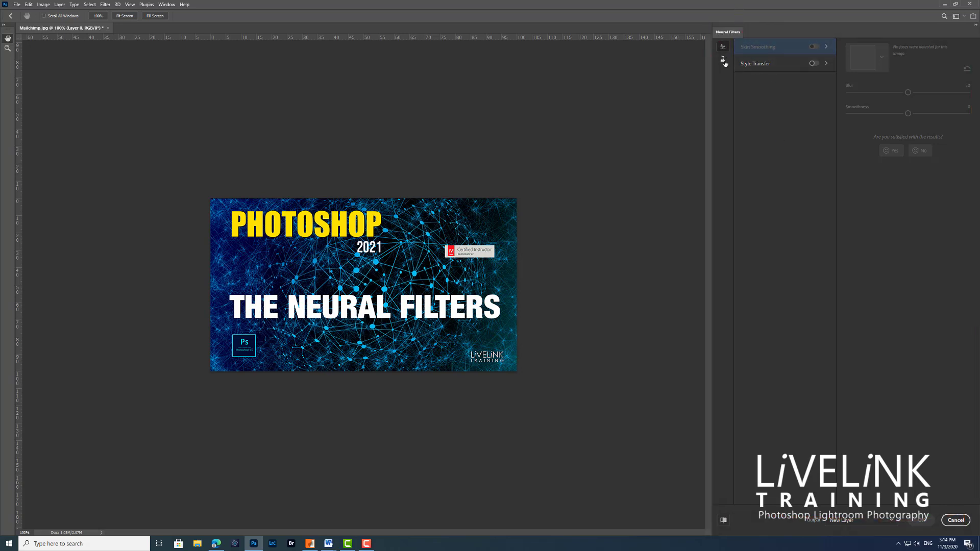
# Step: Open the beta neural filters, register interest in Photo Restoration, and dismiss the feedback form
pyautogui.click(723, 61)
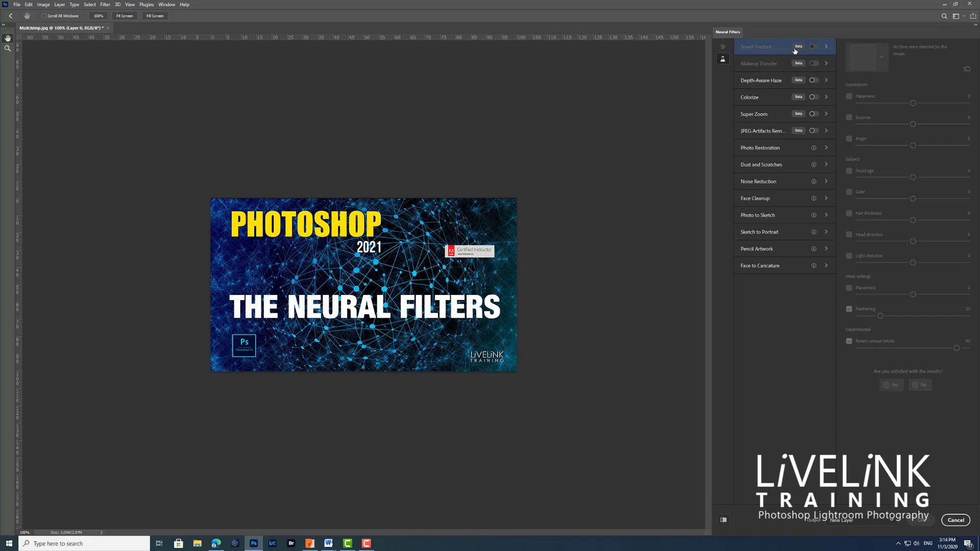
pyautogui.click(766, 151)
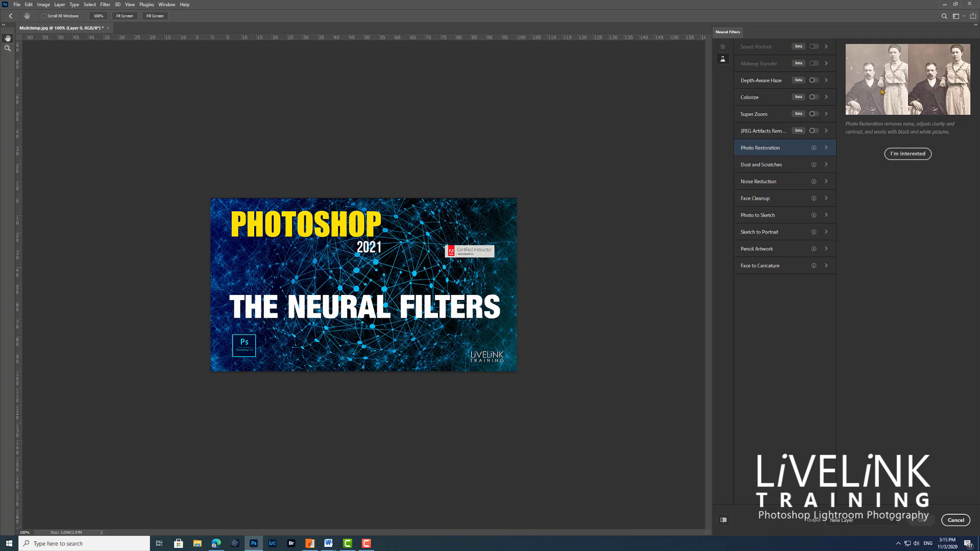
pyautogui.click(905, 155)
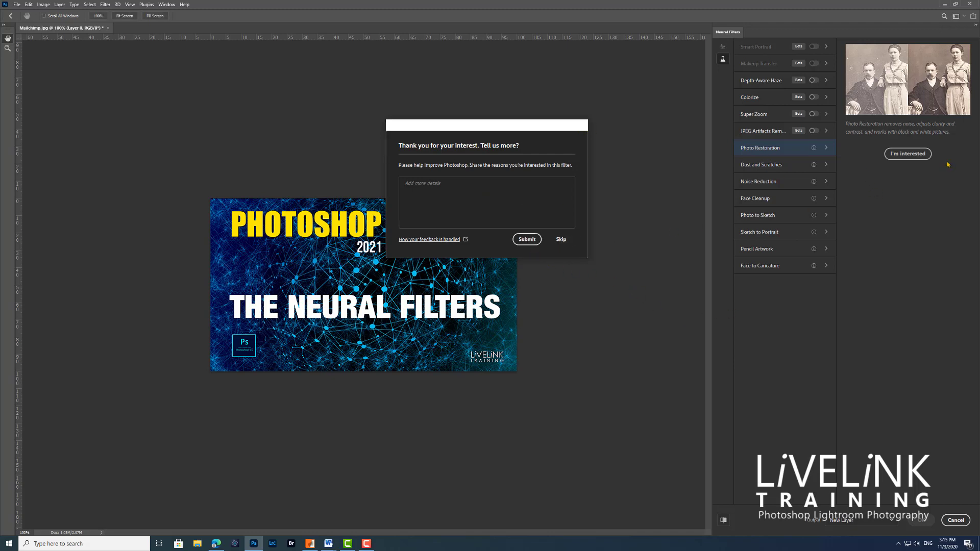
pyautogui.click(582, 125)
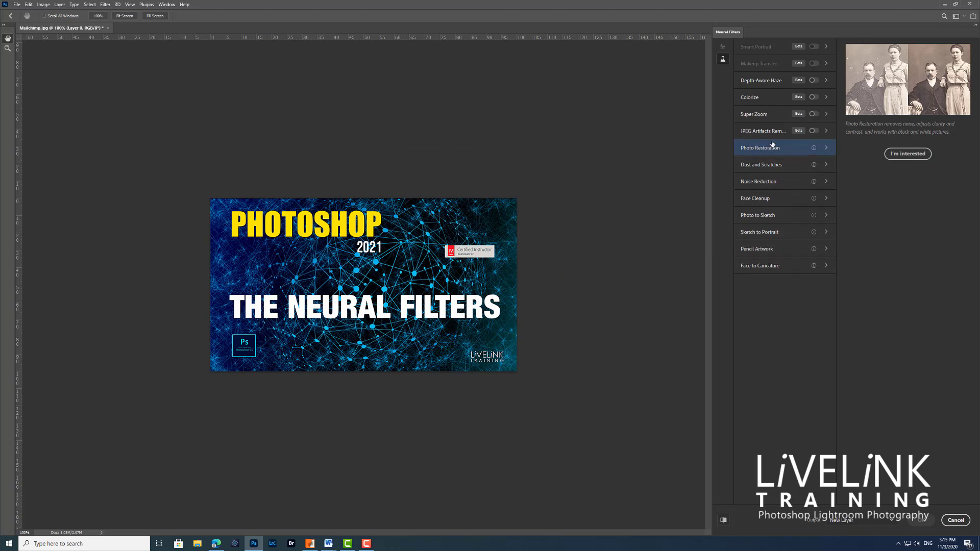
# Step: Compare the featured filters, Skin Smoothing and Style Transfer, with the list of beta filters
pyautogui.click(723, 46)
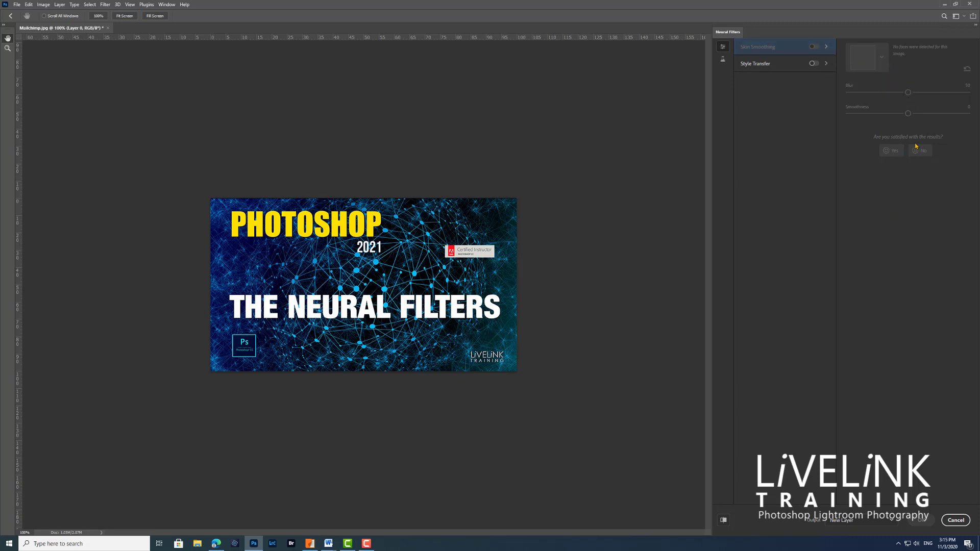
pyautogui.click(760, 65)
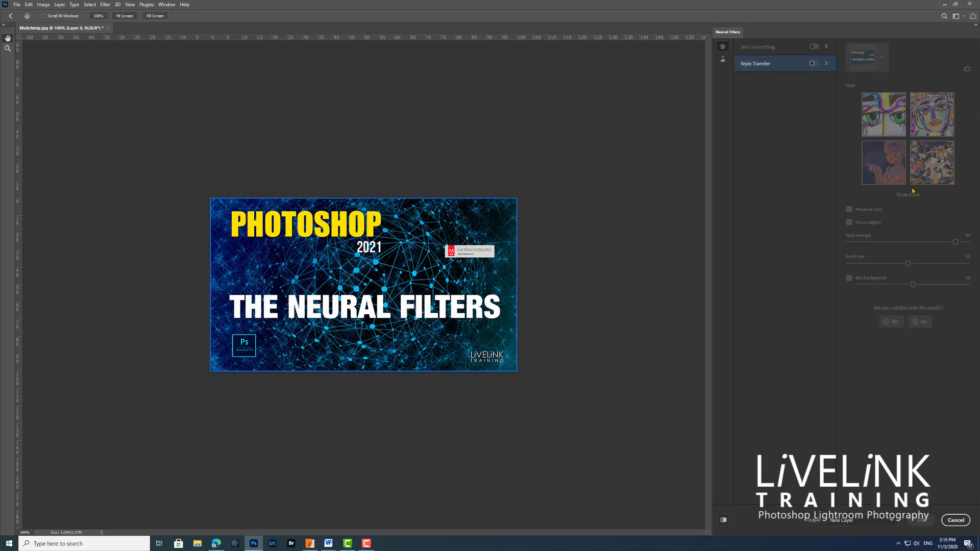
pyautogui.click(781, 49)
pyautogui.click(722, 60)
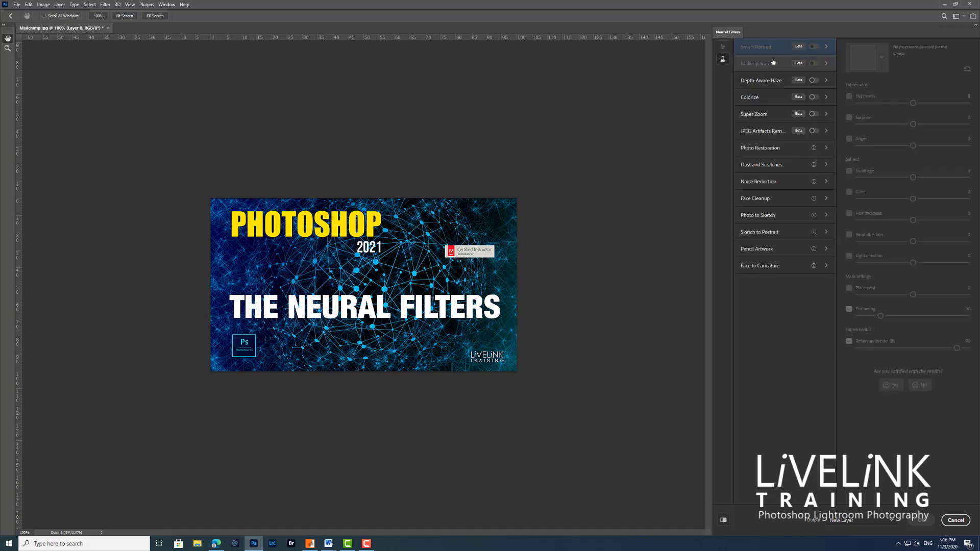
pyautogui.click(723, 47)
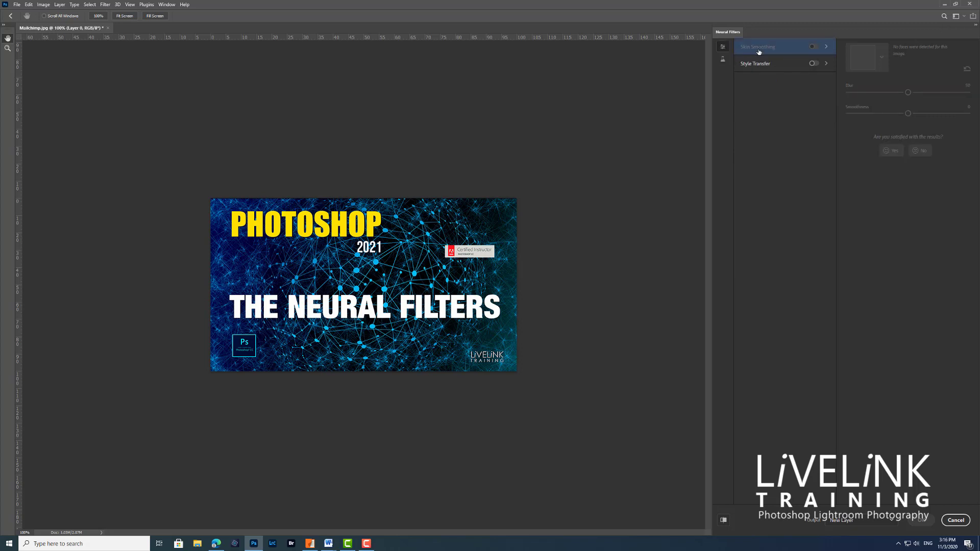
pyautogui.moveTo(759, 65)
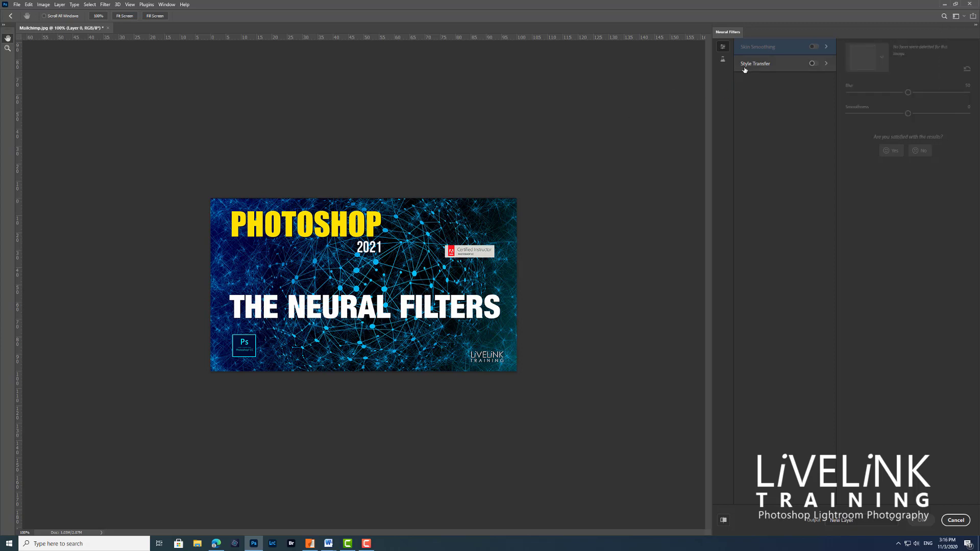
pyautogui.click(723, 59)
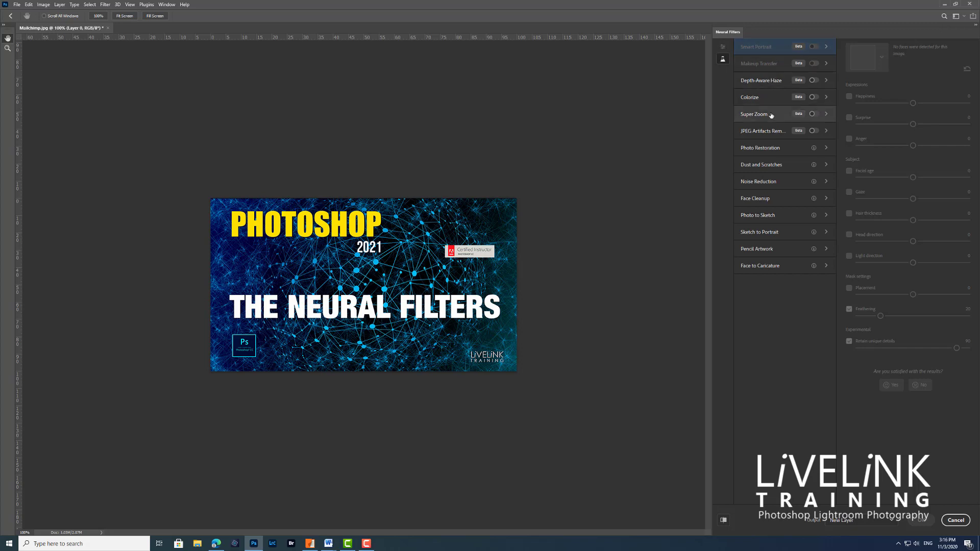
pyautogui.moveTo(771, 115)
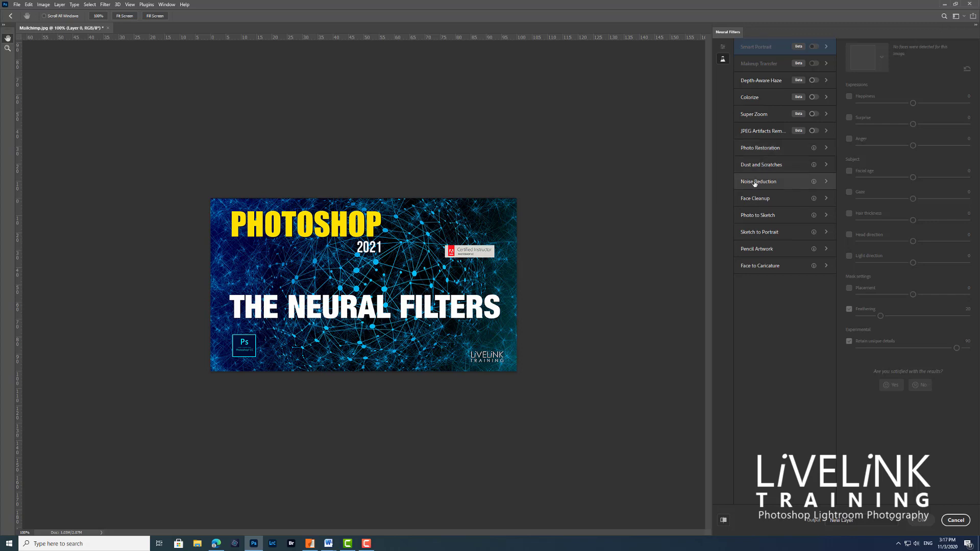
# Step: View the descriptions of the upcoming Pencil Artwork, Sketch to Portrait and Photo to Sketch filters
pyautogui.click(761, 252)
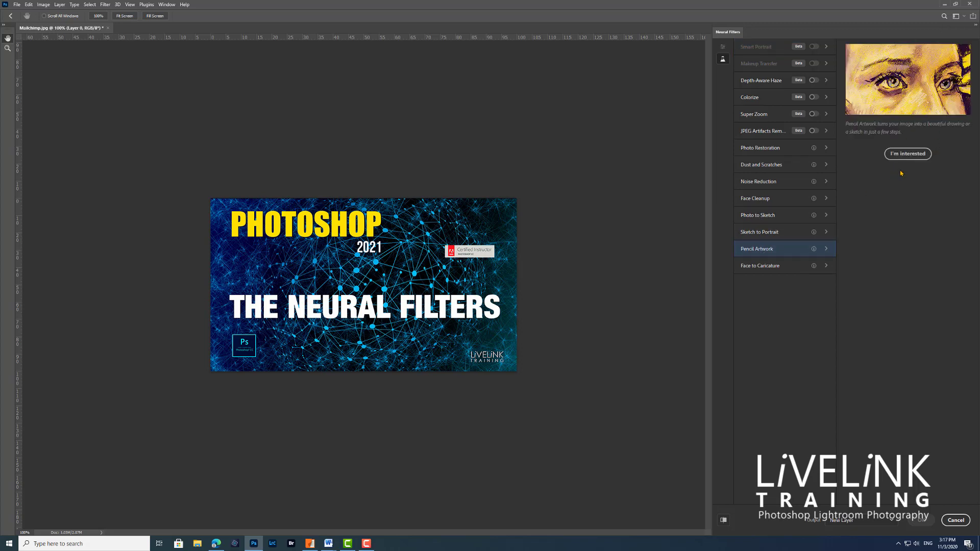
pyautogui.click(764, 234)
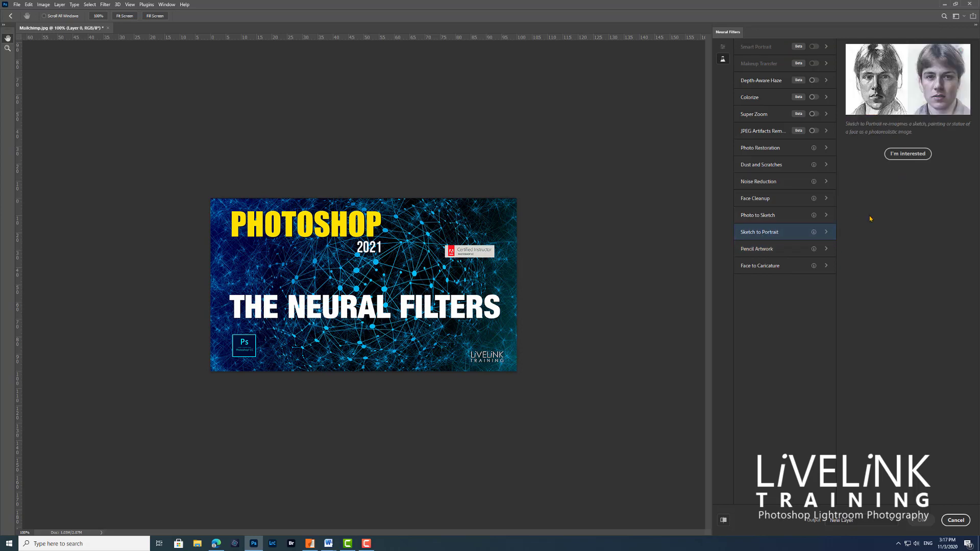
pyautogui.click(769, 216)
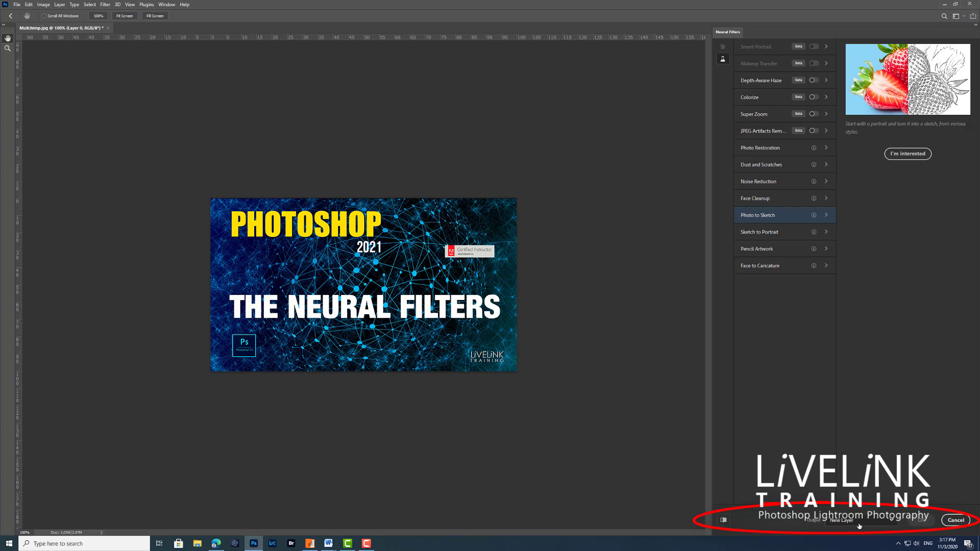
# Step: Review the filter output options, keep New Layer as the output, and check the before/after preview toggle
pyautogui.click(892, 525)
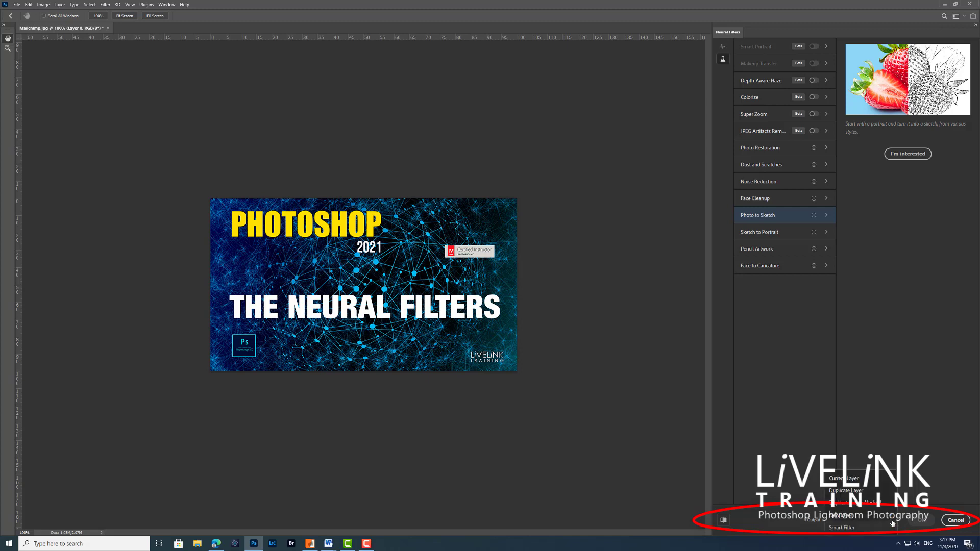
pyautogui.click(845, 519)
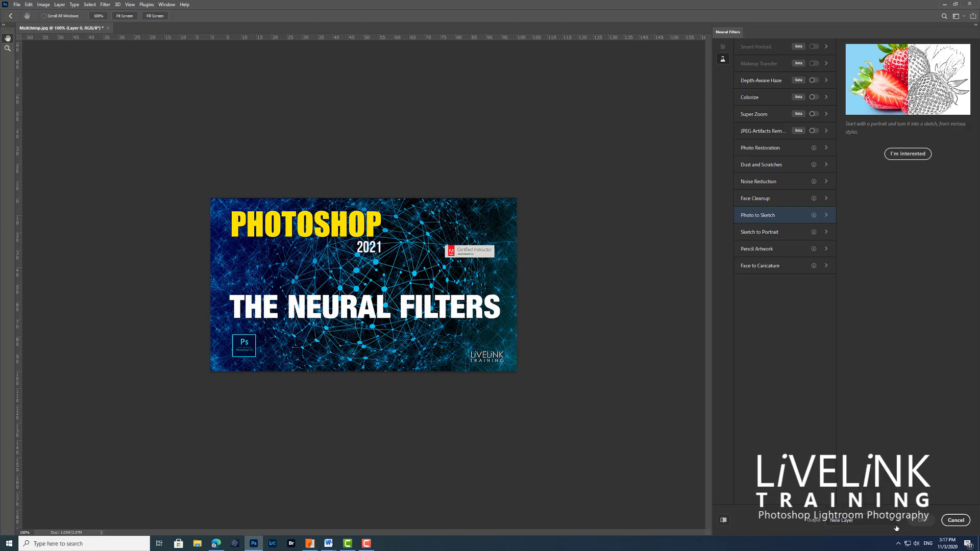
pyautogui.click(723, 523)
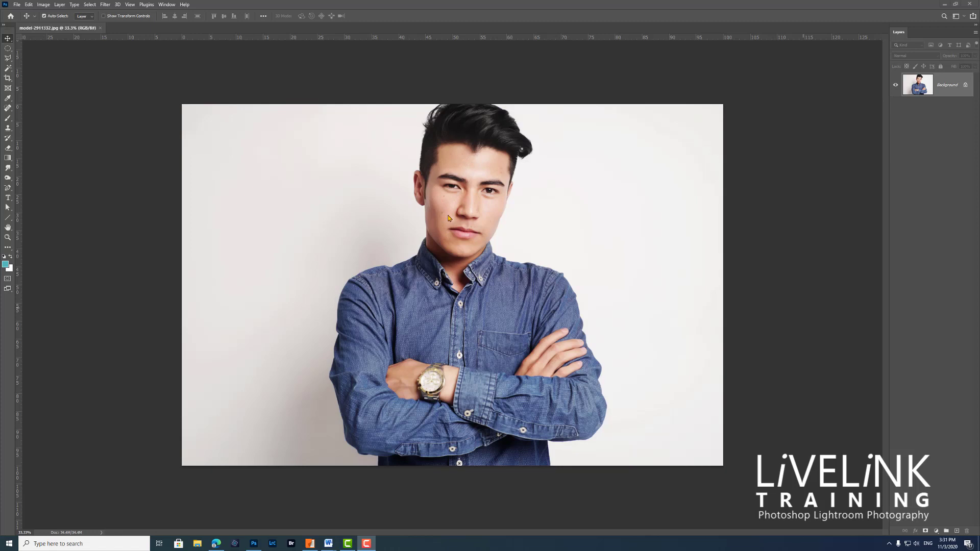
# Step: Open Neural Filters on the portrait photo, enable Skin Smoothing, and bring the man's face up close at 100%
pyautogui.click(105, 4)
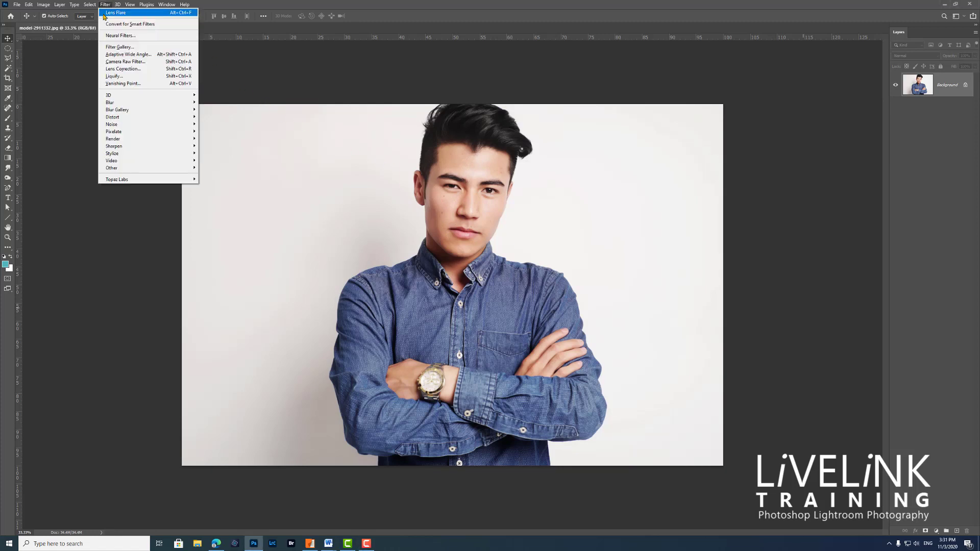
pyautogui.click(129, 36)
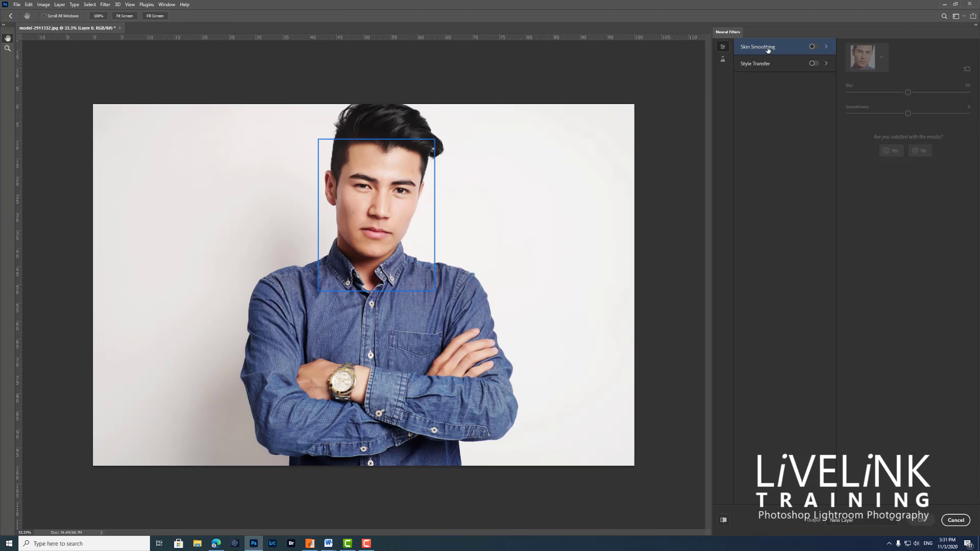
pyautogui.moveTo(788, 50)
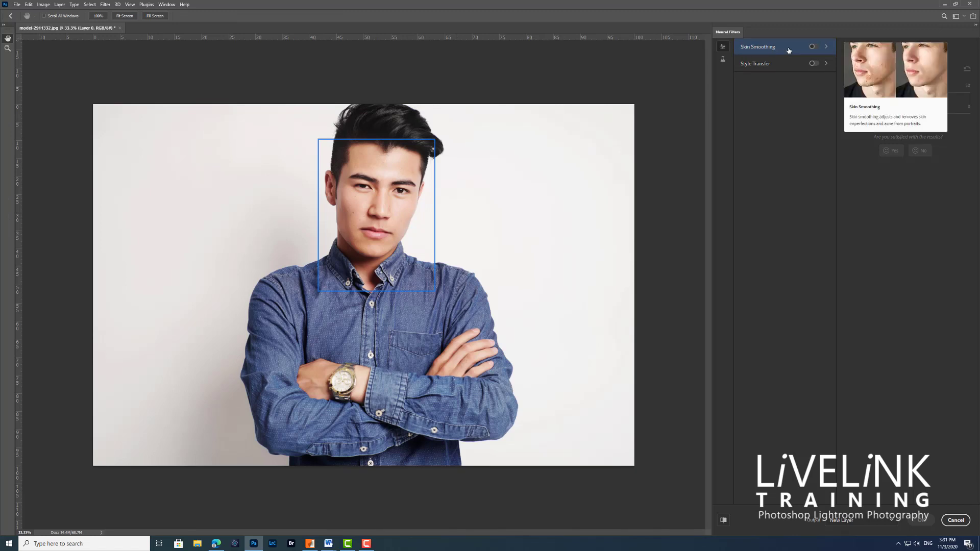
pyautogui.click(813, 47)
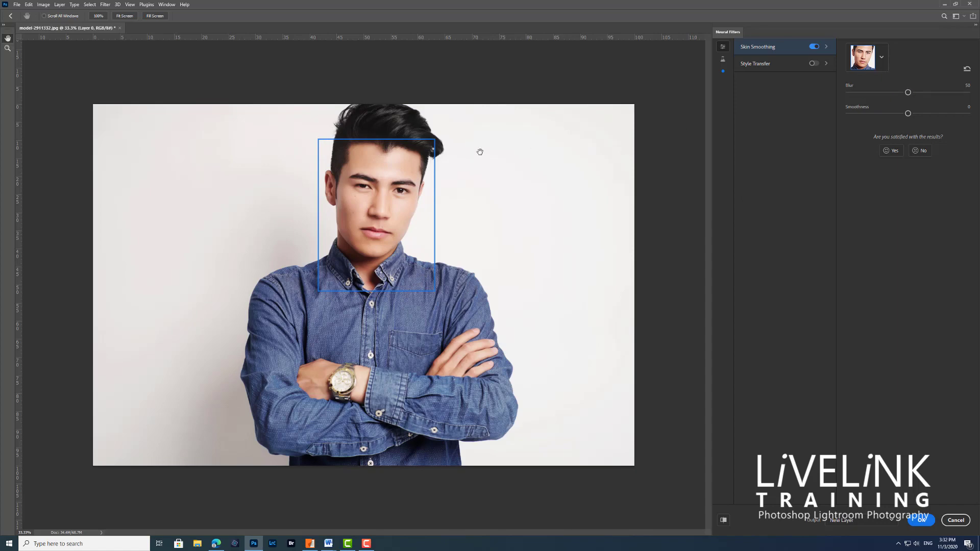
pyautogui.hotkey('ctrl', '+')
pyautogui.hotkey('ctrl', '+')
pyautogui.hotkey('ctrl', '+')
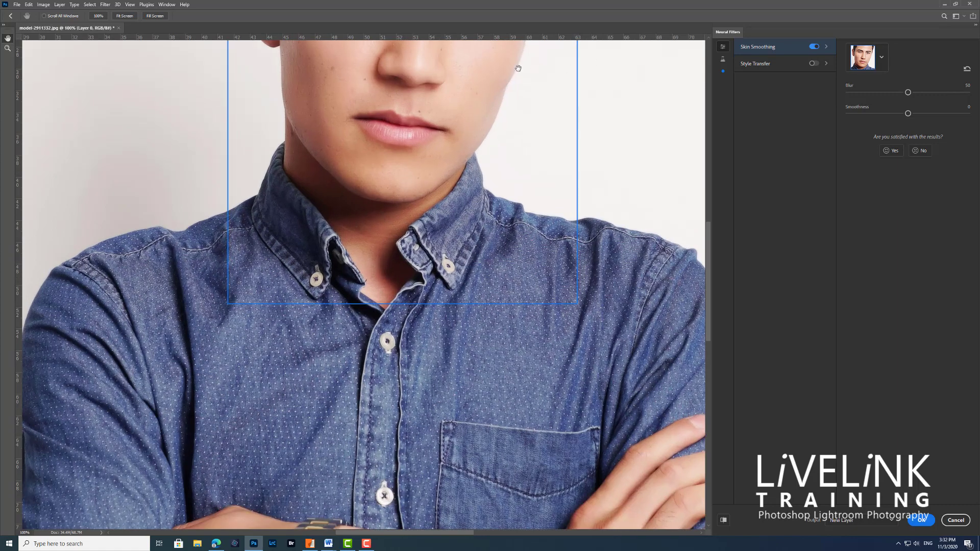
pyautogui.moveTo(443, 93); pyautogui.dragTo(408, 345)
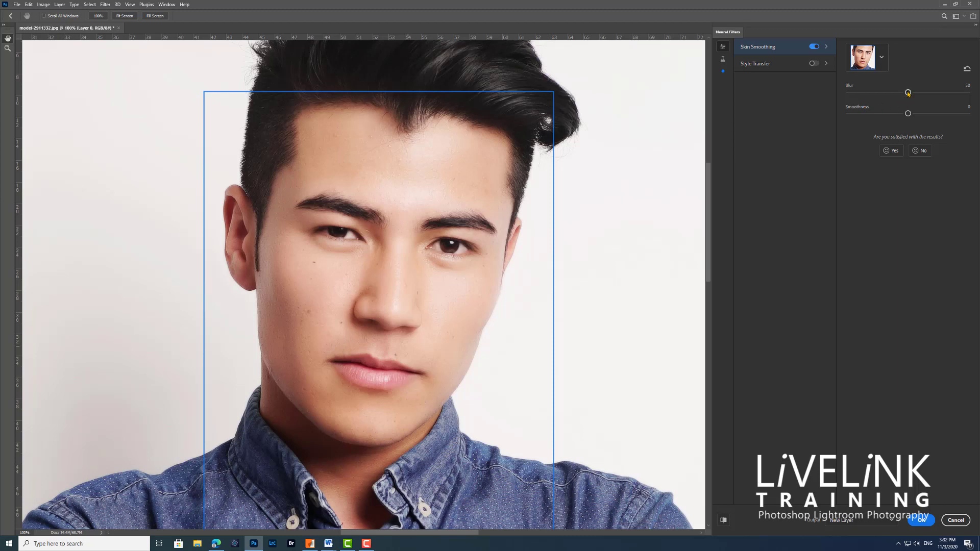
# Step: Try raising the Skin Smoothing blur and smoothness moderately, and compare the face before and after
pyautogui.moveTo(908, 93); pyautogui.dragTo(847, 94)
pyautogui.moveTo(847, 94); pyautogui.dragTo(926, 101)
pyautogui.moveTo(923, 93); pyautogui.dragTo(942, 100)
pyautogui.moveTo(908, 113); pyautogui.dragTo(938, 116)
pyautogui.click(723, 522)
pyautogui.click(723, 521)
pyautogui.click(723, 522)
pyautogui.click(724, 522)
pyautogui.click(723, 521)
pyautogui.click(723, 520)
pyautogui.click(723, 521)
pyautogui.click(723, 520)
# Step: Set the Skin Smoothing Blur to 95 and Smoothness to 40, and compare the result with the original
pyautogui.moveTo(941, 92); pyautogui.dragTo(959, 116)
pyautogui.click(723, 520)
pyautogui.click(723, 520)
pyautogui.click(723, 519)
pyautogui.click(723, 519)
pyautogui.click(723, 519)
pyautogui.click(723, 519)
pyautogui.click(723, 520)
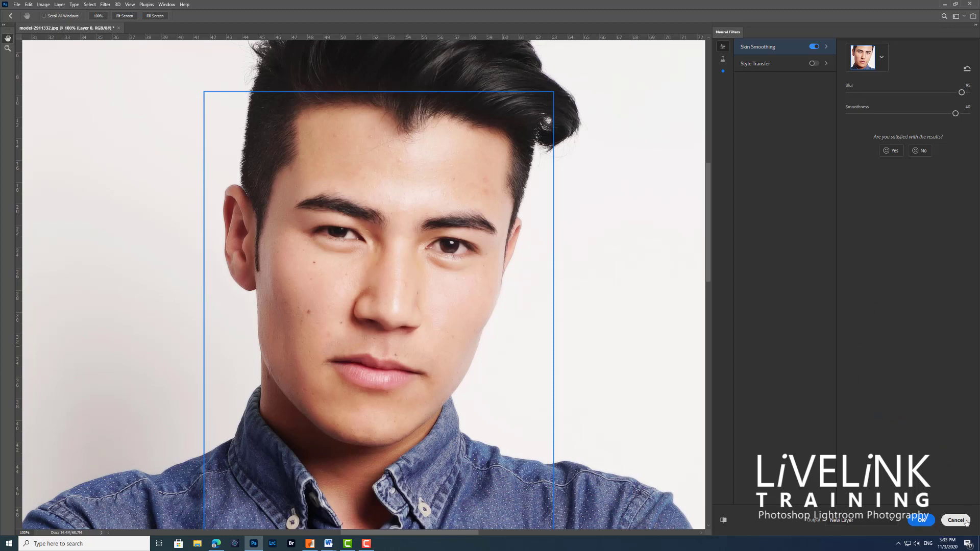
# Step: Apply the Skin Smoothing filter with the output set to New Layer
pyautogui.click(892, 521)
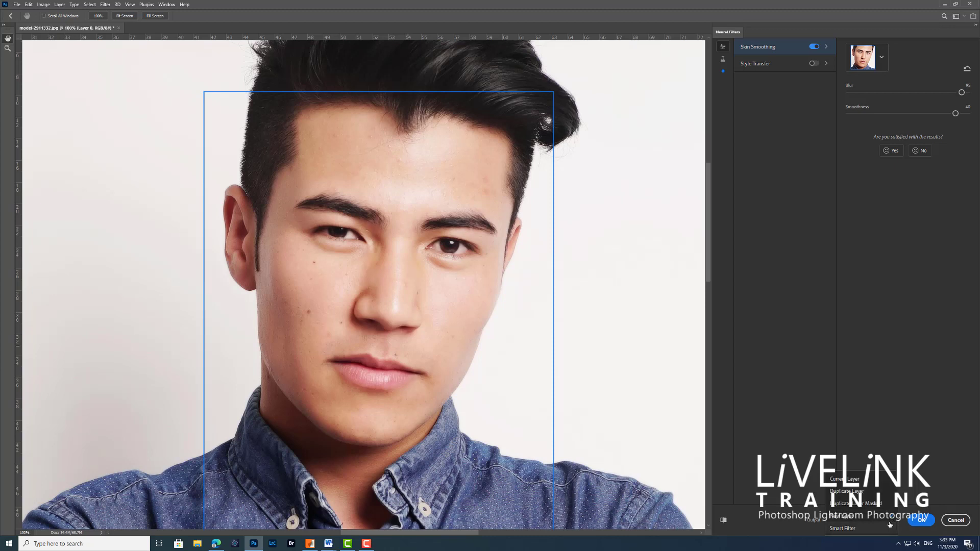
pyautogui.click(857, 517)
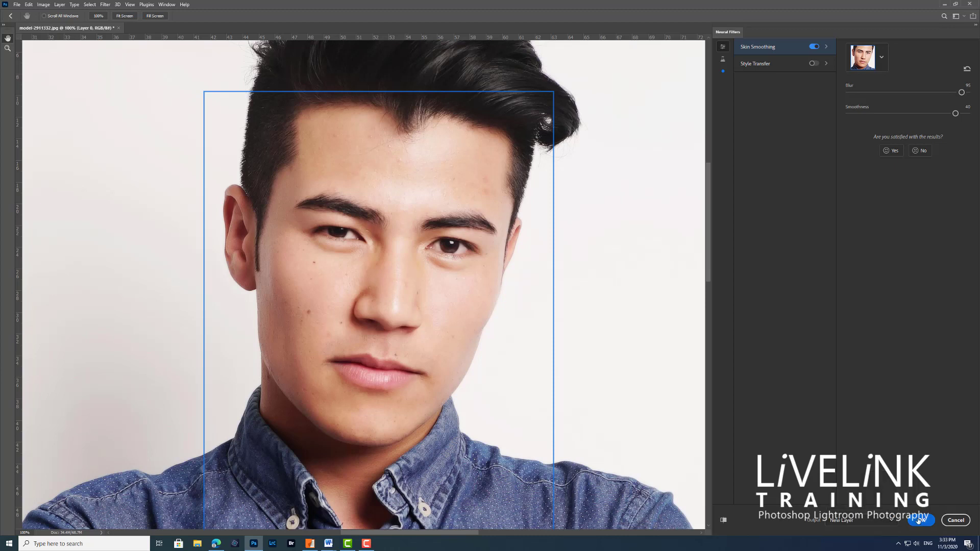
pyautogui.click(922, 520)
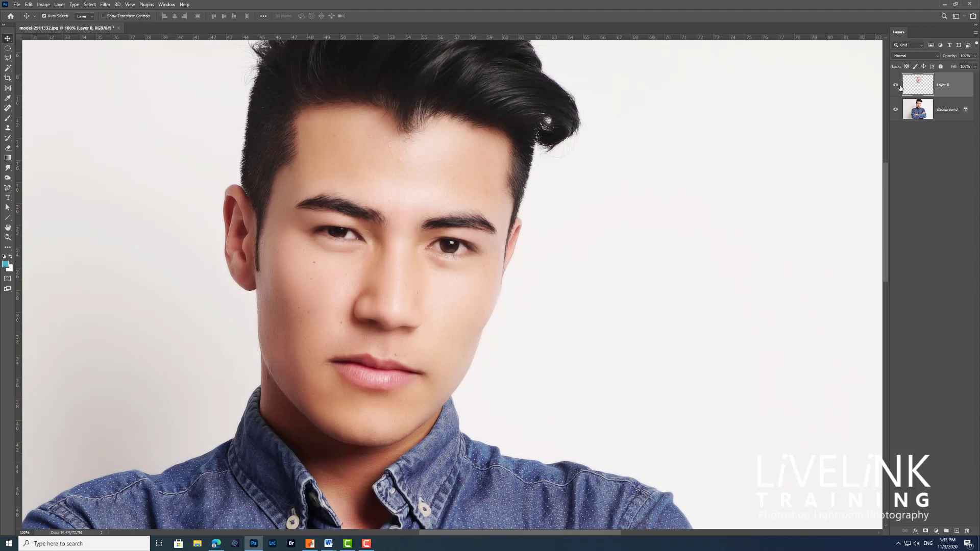
# Step: Toggle the layers' visibility to compare the smoothed skin with the original portrait
pyautogui.click(895, 109)
pyautogui.click(895, 86)
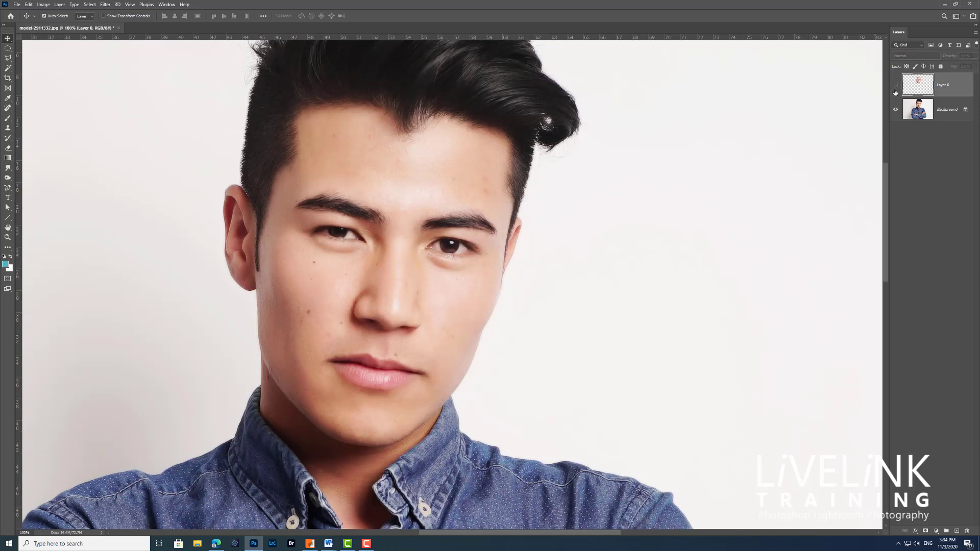
pyautogui.click(895, 85)
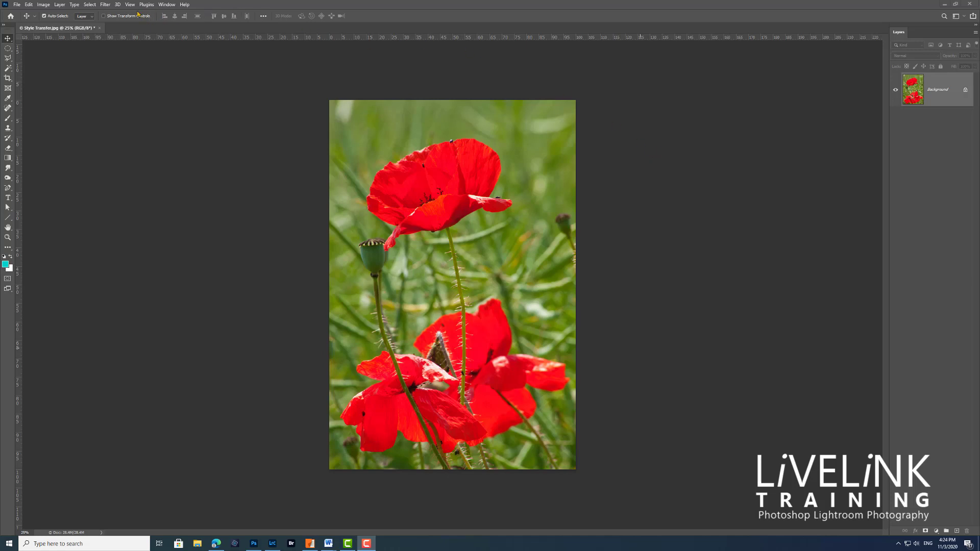
# Step: Enable the Style Transfer neural filter on the poppy photo and choose the dark blue style with the red figure
pyautogui.click(104, 5)
pyautogui.click(128, 36)
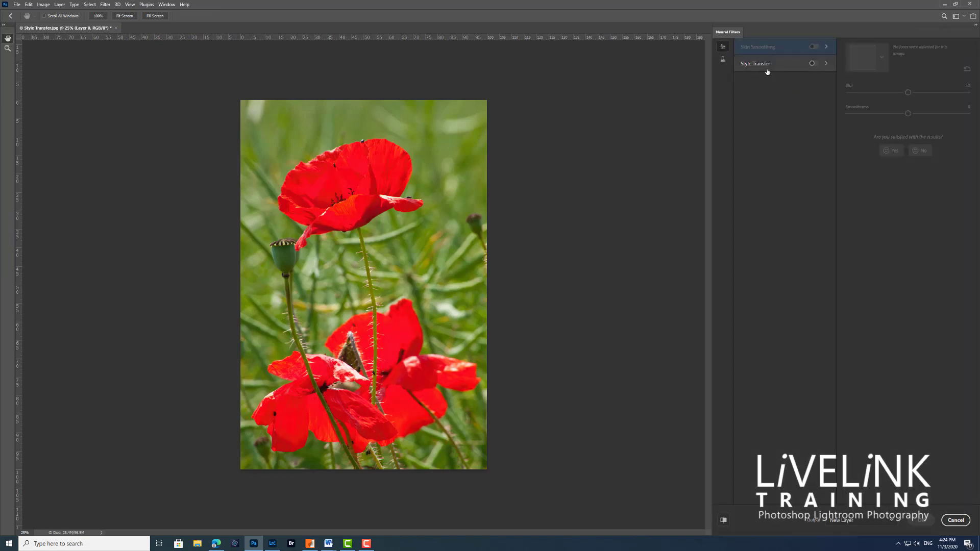
pyautogui.click(815, 65)
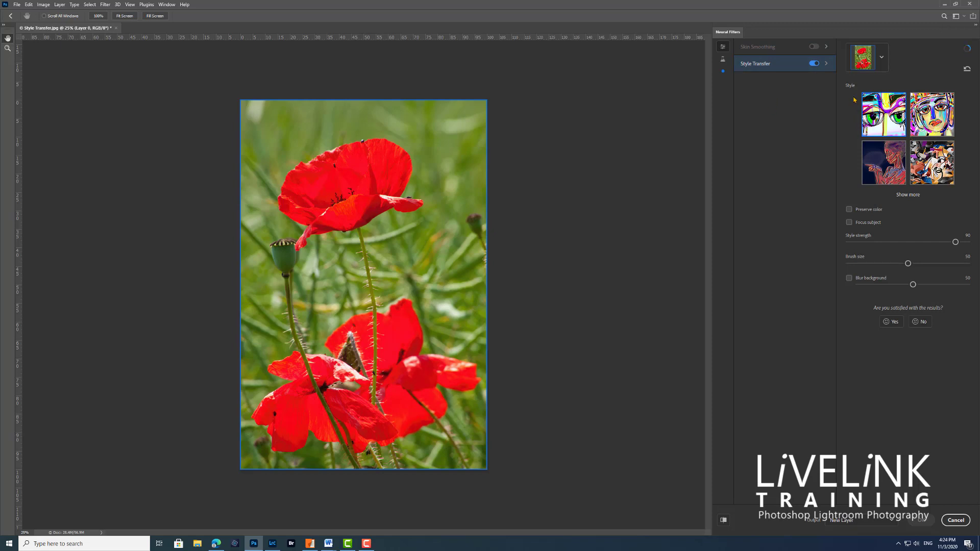
pyautogui.moveTo(856, 139)
pyautogui.mouseDown()
pyautogui.moveTo(858, 90)
pyautogui.moveTo(916, 102)
pyautogui.moveTo(914, 140)
pyautogui.moveTo(858, 142)
pyautogui.mouseUp()
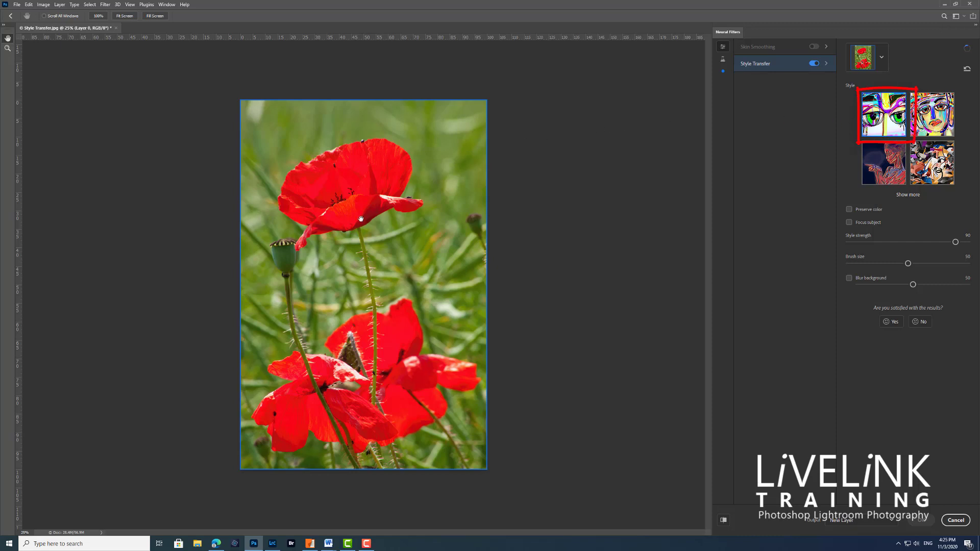
pyautogui.press('Escape')
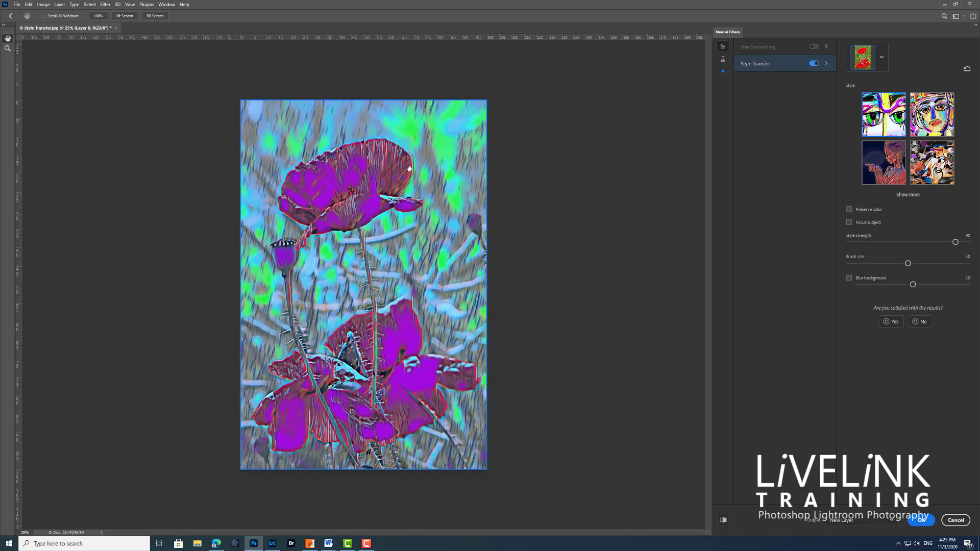
pyautogui.click(885, 171)
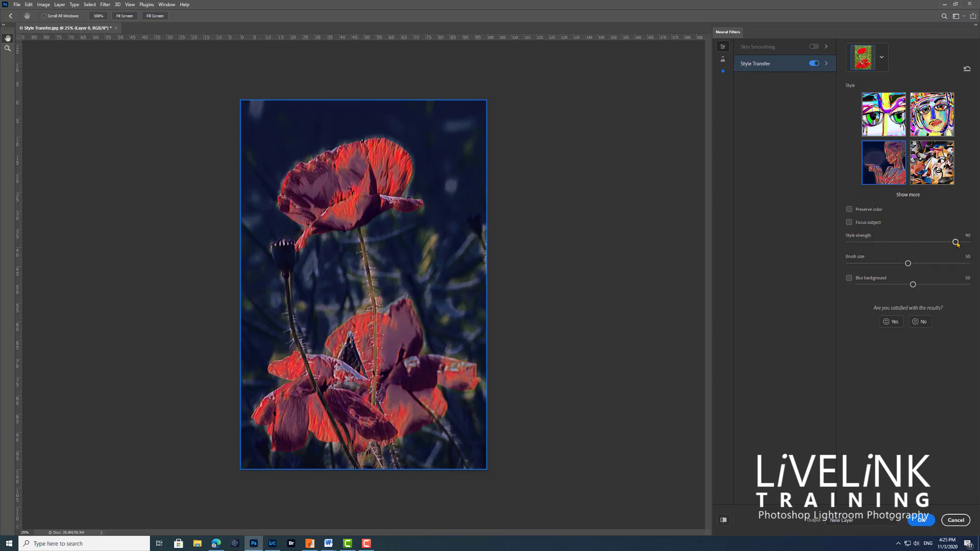
# Step: Set Style strength to 86 and Brush size to 53, and enable Blur background at 90
pyautogui.moveTo(956, 244)
pyautogui.mouseDown()
pyautogui.moveTo(895, 244)
pyautogui.moveTo(946, 245)
pyautogui.mouseUp()
pyautogui.click(912, 265)
pyautogui.click(851, 278)
pyautogui.moveTo(912, 284); pyautogui.dragTo(957, 285)
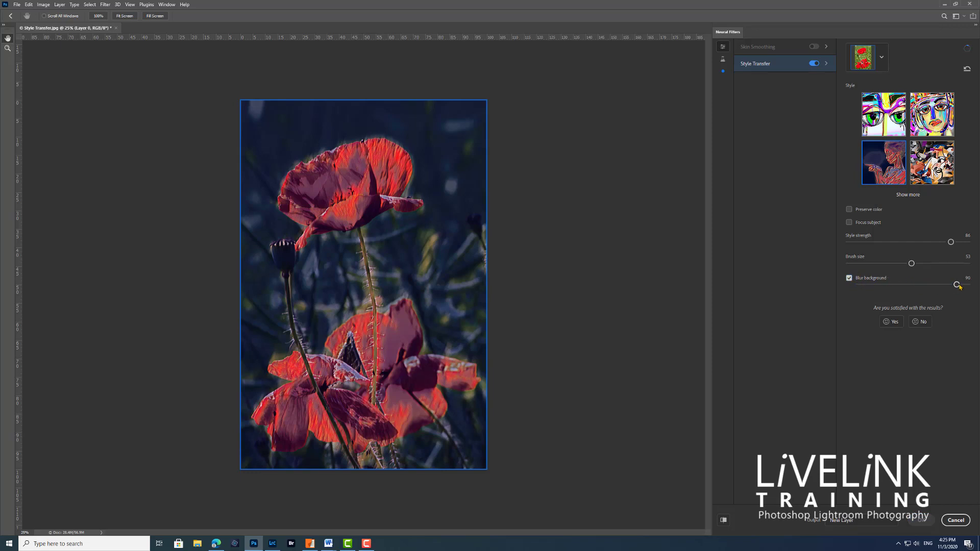
# Step: Set Blur background to 43, try the yellow-hatted Van Gogh portrait style and choose the Tattoo skulls style from the full style list
pyautogui.moveTo(957, 284); pyautogui.dragTo(905, 284)
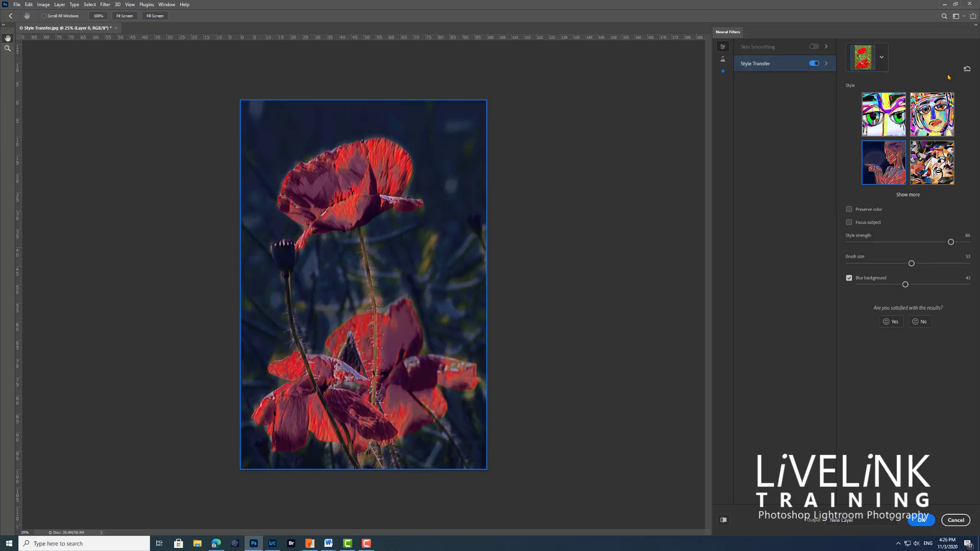
pyautogui.click(908, 196)
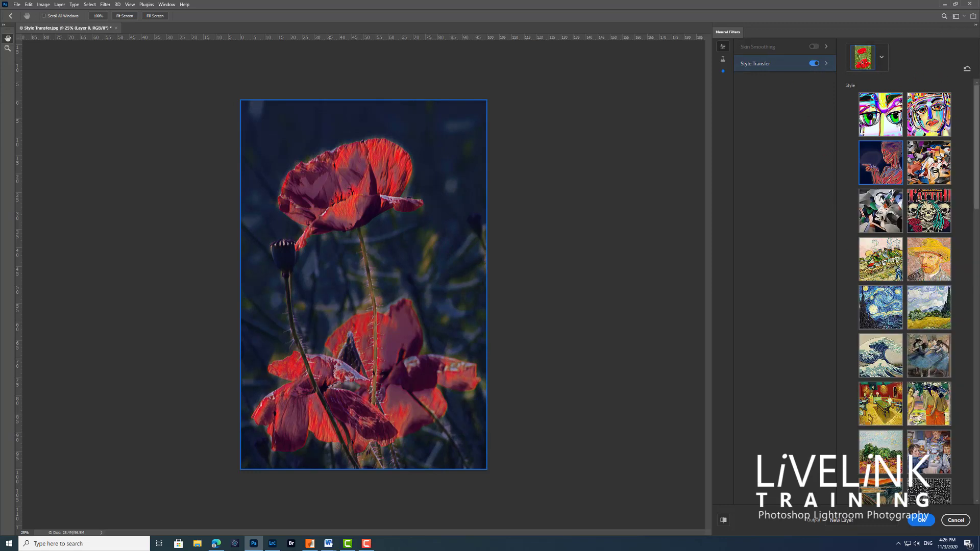
pyautogui.moveTo(977, 201)
pyautogui.mouseDown()
pyautogui.moveTo(978, 503)
pyautogui.moveTo(978, 212)
pyautogui.mouseUp()
pyautogui.click(929, 260)
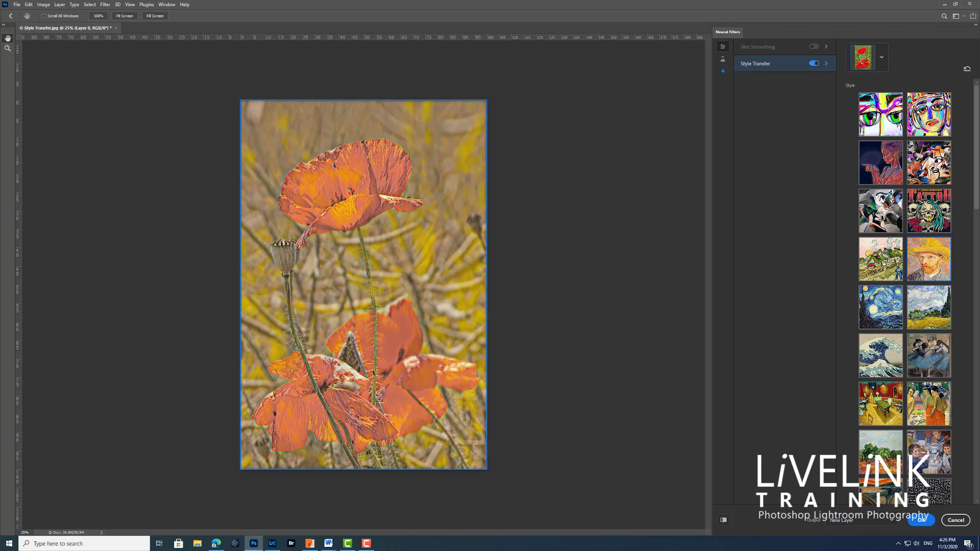
pyautogui.click(929, 213)
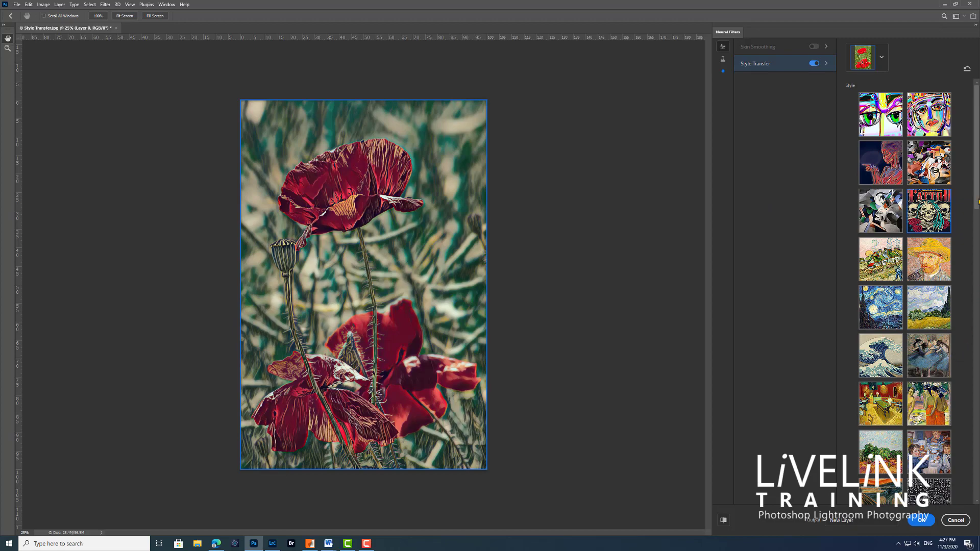
# Step: Try Preserve color on the Tattoo-styled poppies and turn it off again
pyautogui.moveTo(976, 203); pyautogui.dragTo(975, 512)
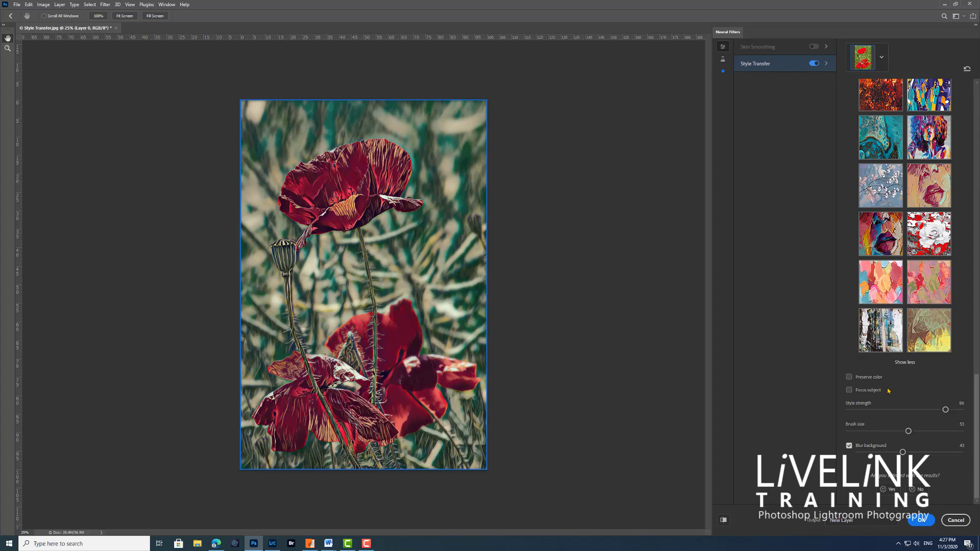
pyautogui.click(849, 377)
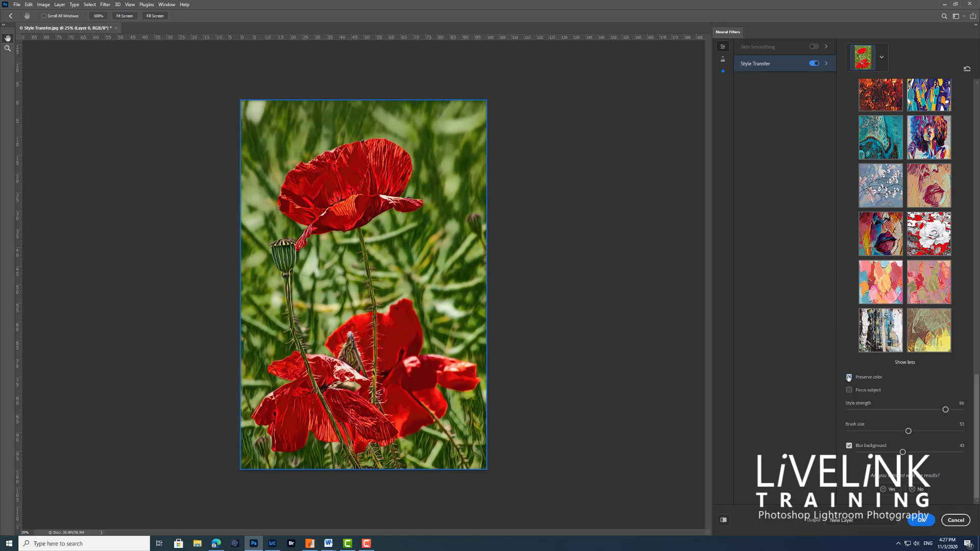
pyautogui.scroll(10, 848, 379)
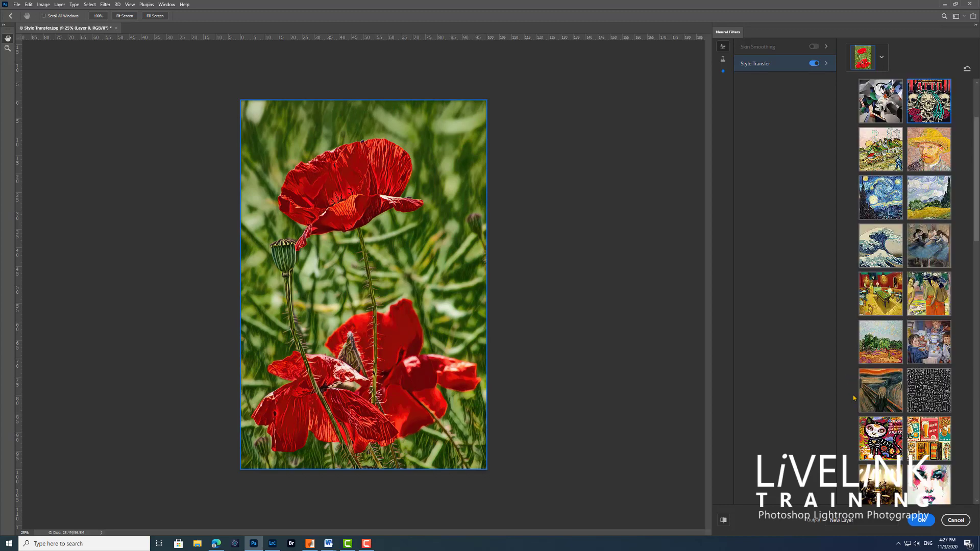
pyautogui.scroll(-15, 975, 247)
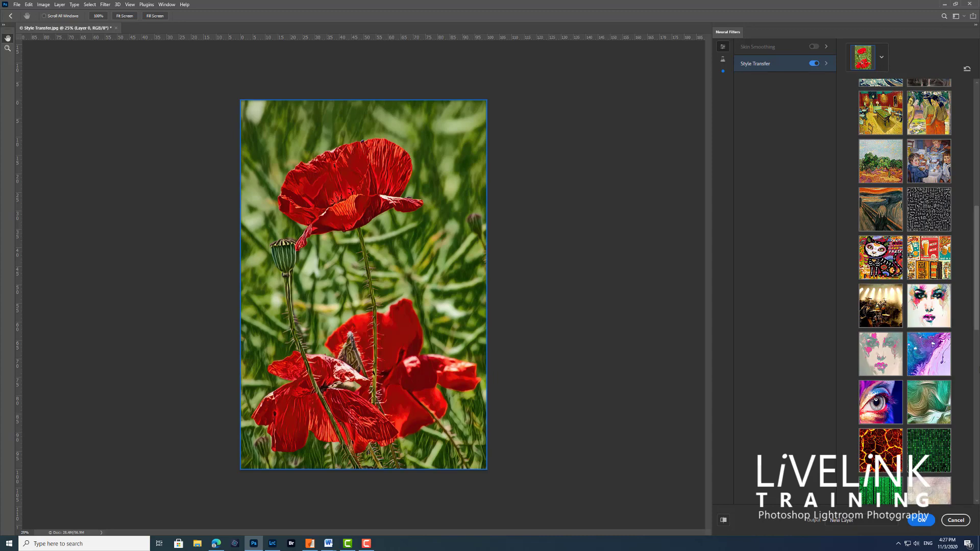
pyautogui.click(848, 376)
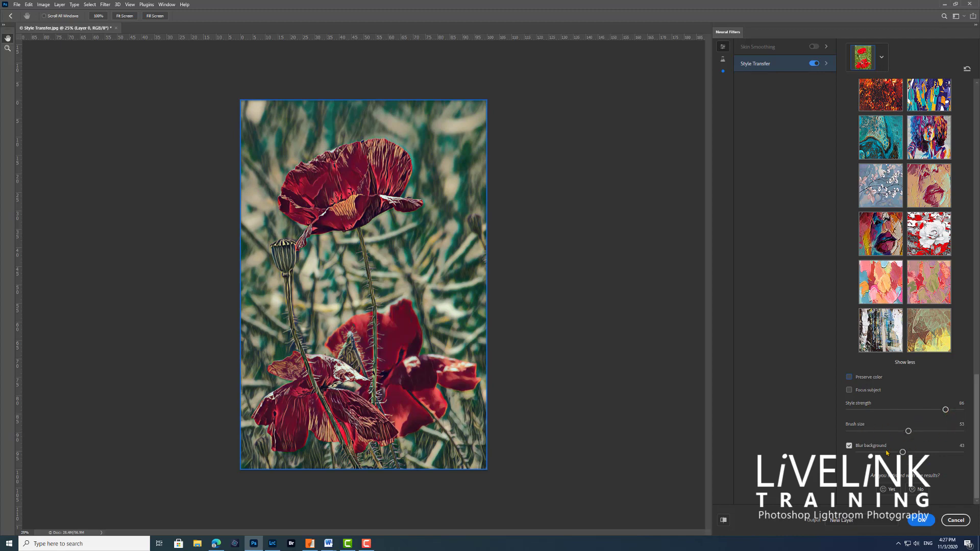
# Step: Compare the poppy photo without background blur, set Blur background to 71 and apply Style Transfer to a new layer
pyautogui.click(848, 446)
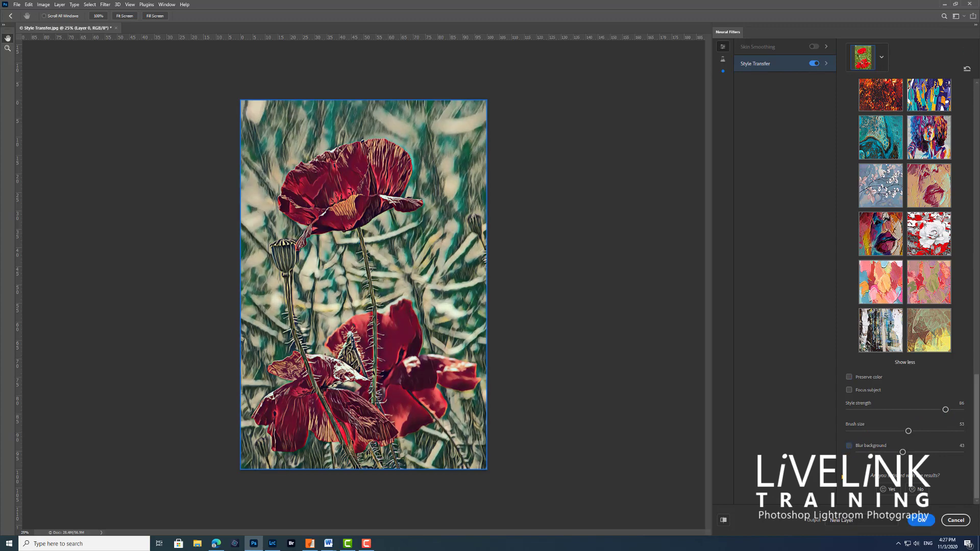
pyautogui.click(848, 446)
pyautogui.moveTo(906, 455); pyautogui.dragTo(934, 455)
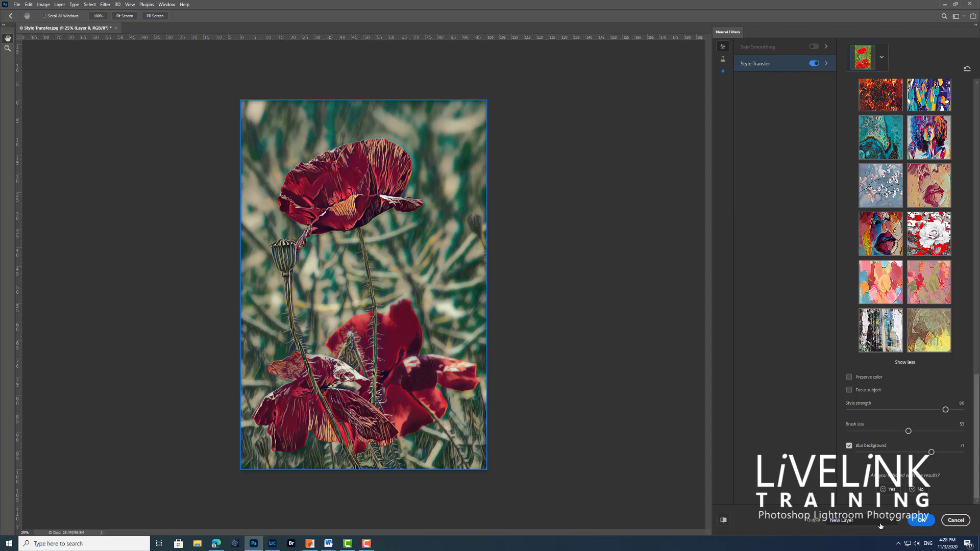
pyautogui.click(921, 521)
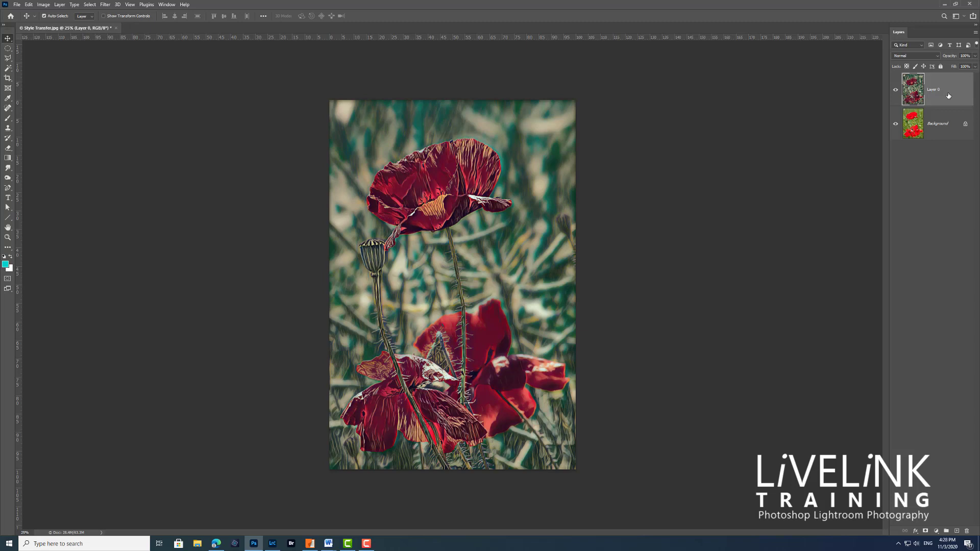
# Step: Set the stylised poppy layer's blending mode to Darker Color
pyautogui.click(936, 56)
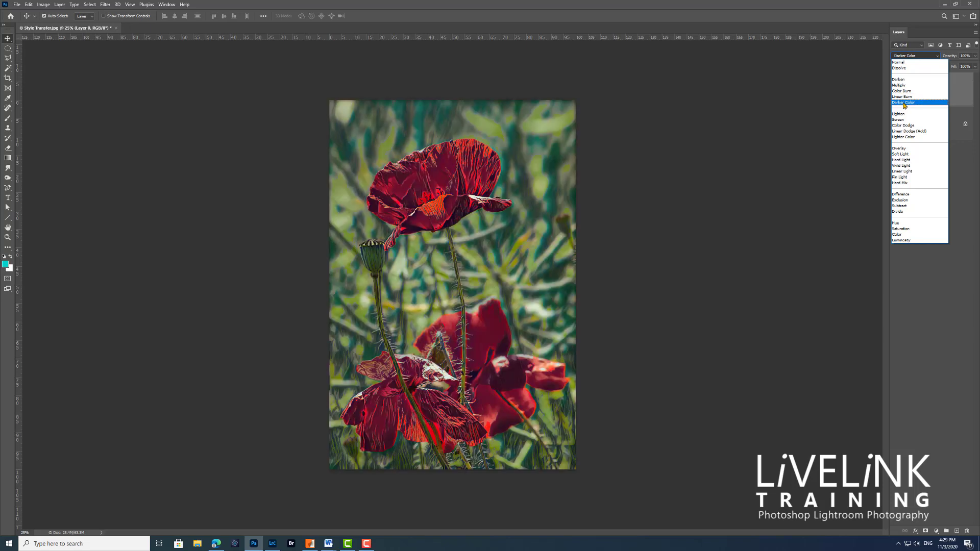
pyautogui.click(903, 103)
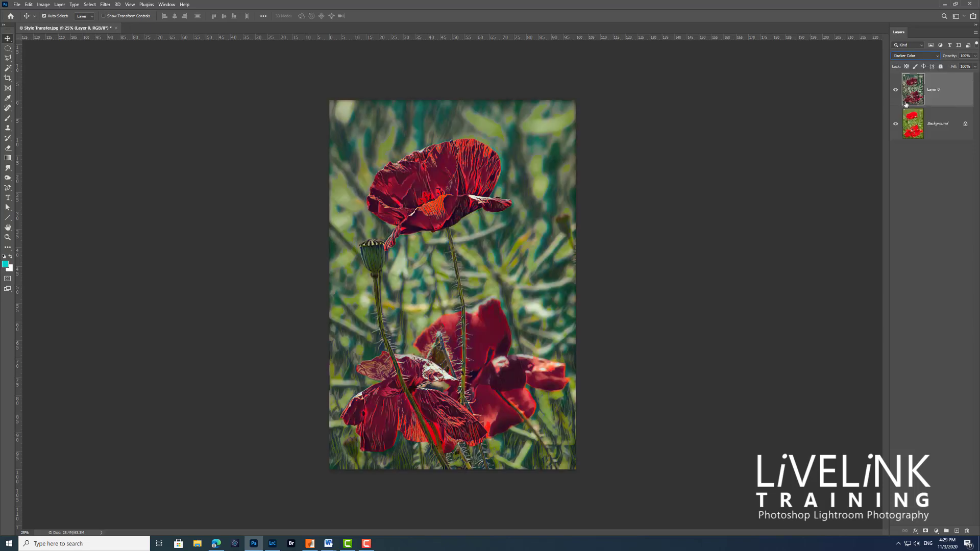
pyautogui.click(938, 57)
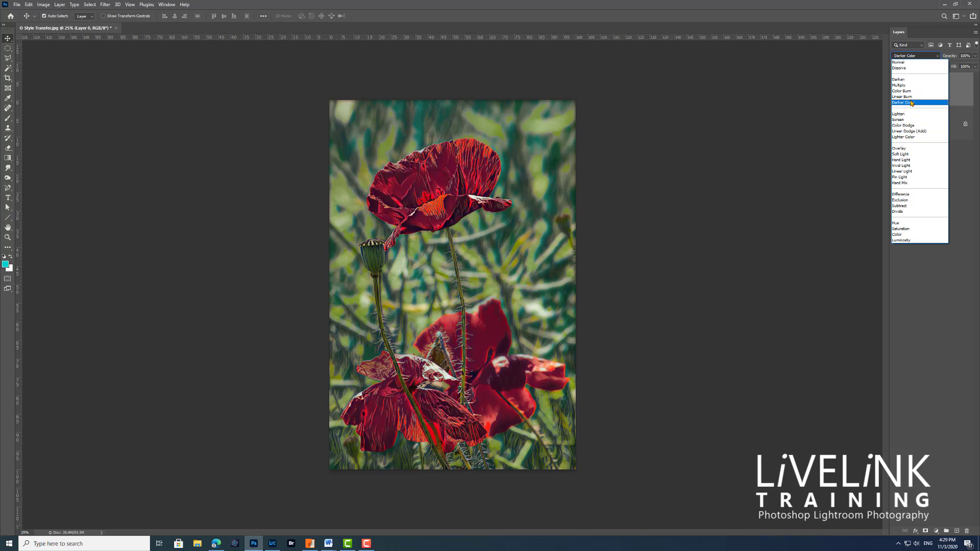
pyautogui.click(911, 103)
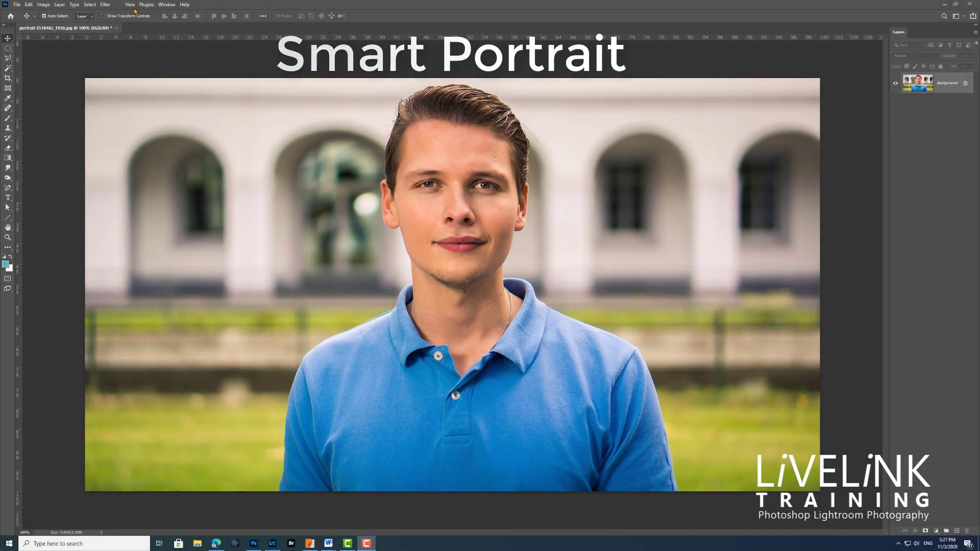
# Step: Open Neural Filters for the portrait of the man in the blue shirt and enable the Smart Portrait beta filter
pyautogui.click(108, 4)
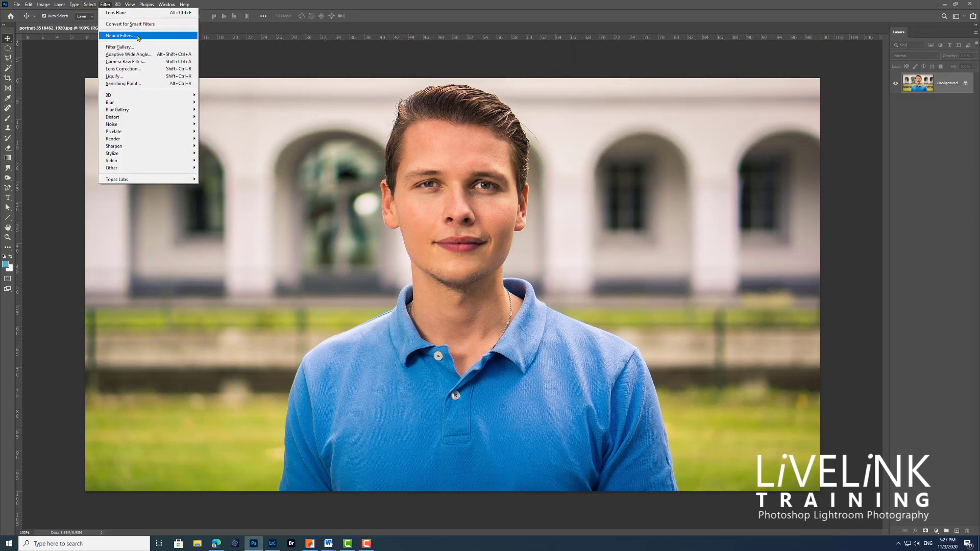
pyautogui.click(136, 36)
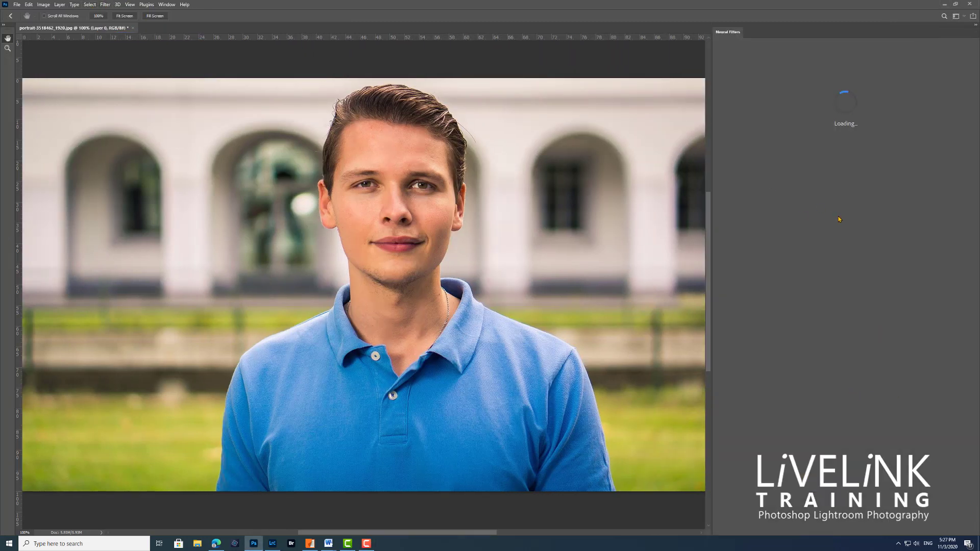
pyautogui.click(723, 60)
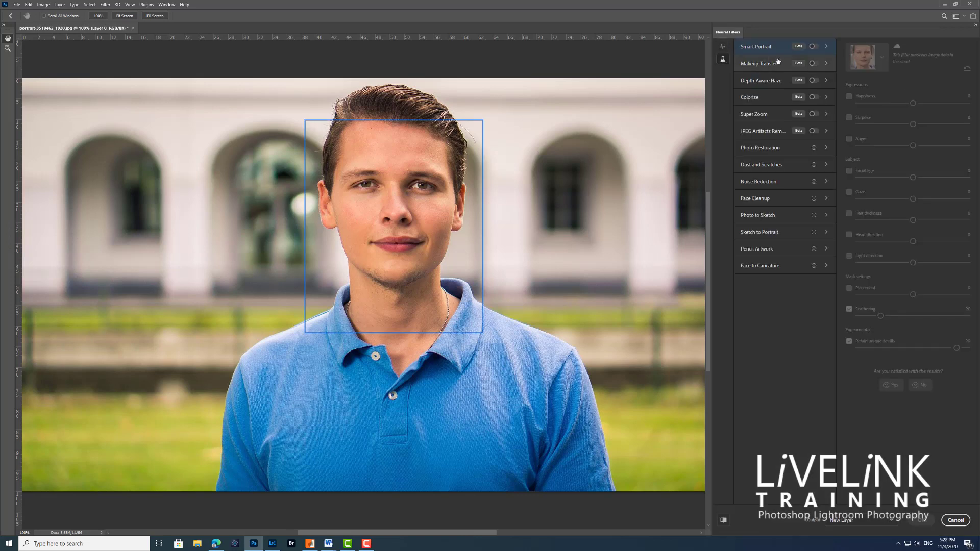
pyautogui.click(814, 47)
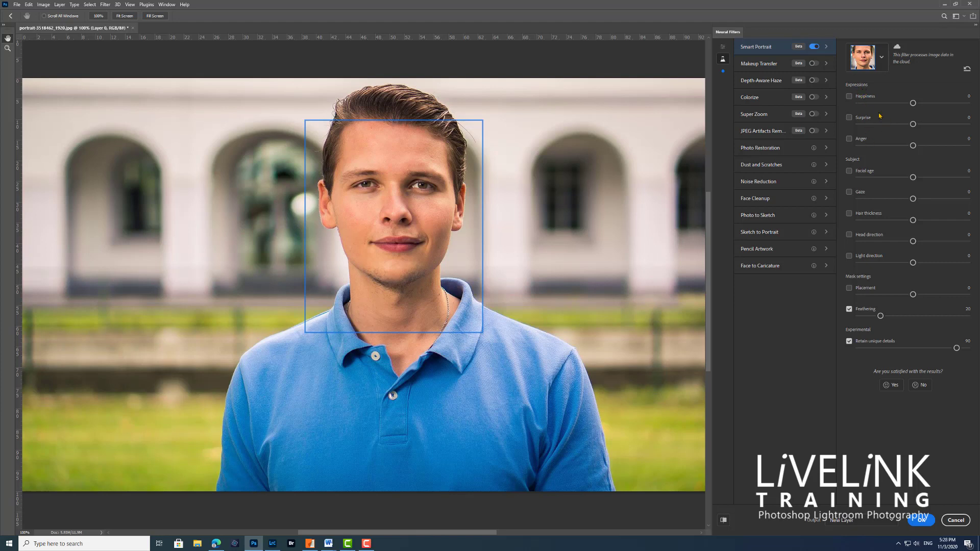
# Step: Enable Happiness and Facial age for the portrait, with Happiness at 15 and Facial age at 25
pyautogui.click(856, 101)
pyautogui.moveTo(913, 105); pyautogui.dragTo(930, 103)
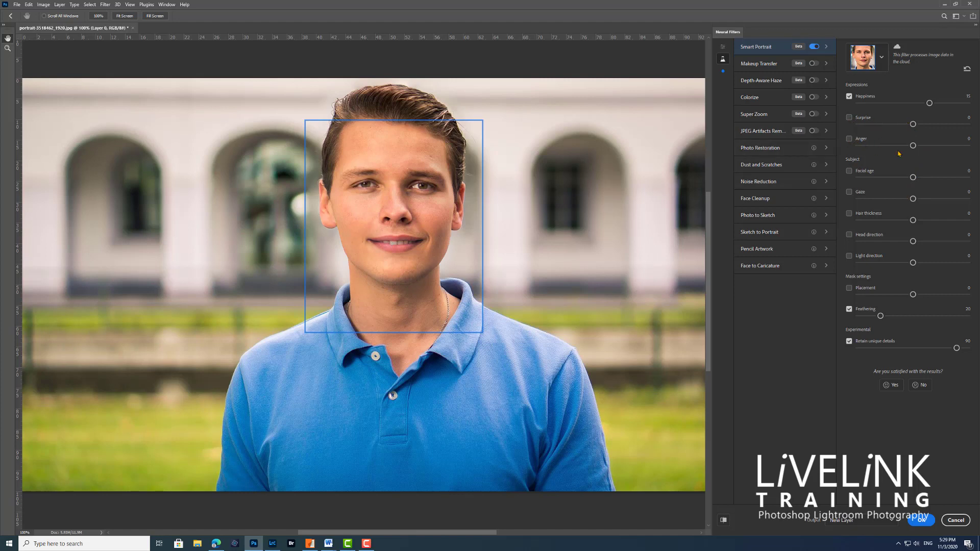
pyautogui.click(849, 171)
pyautogui.moveTo(913, 178); pyautogui.dragTo(940, 185)
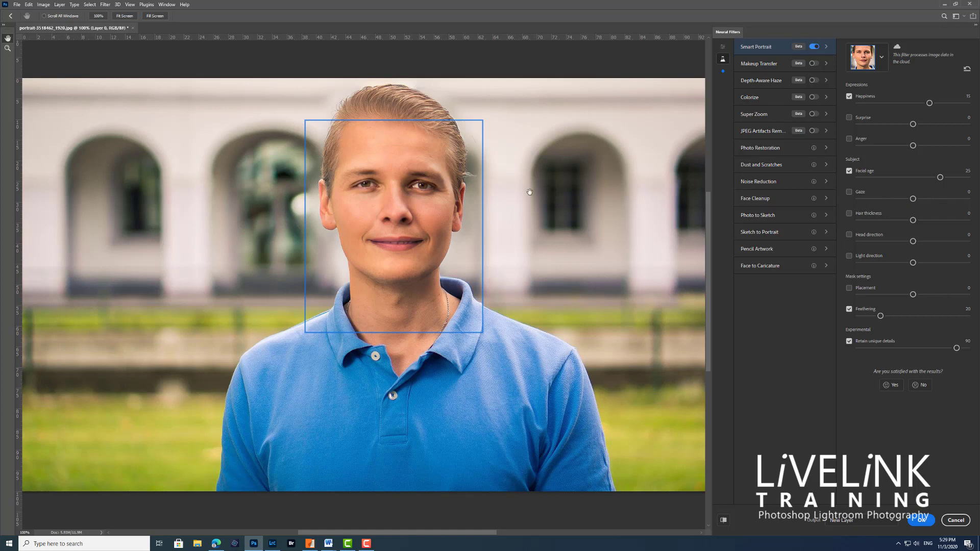
# Step: Try Gaze at -15 on the portrait, bring it back near zero and disable it
pyautogui.click(849, 193)
pyautogui.moveTo(913, 200); pyautogui.dragTo(897, 201)
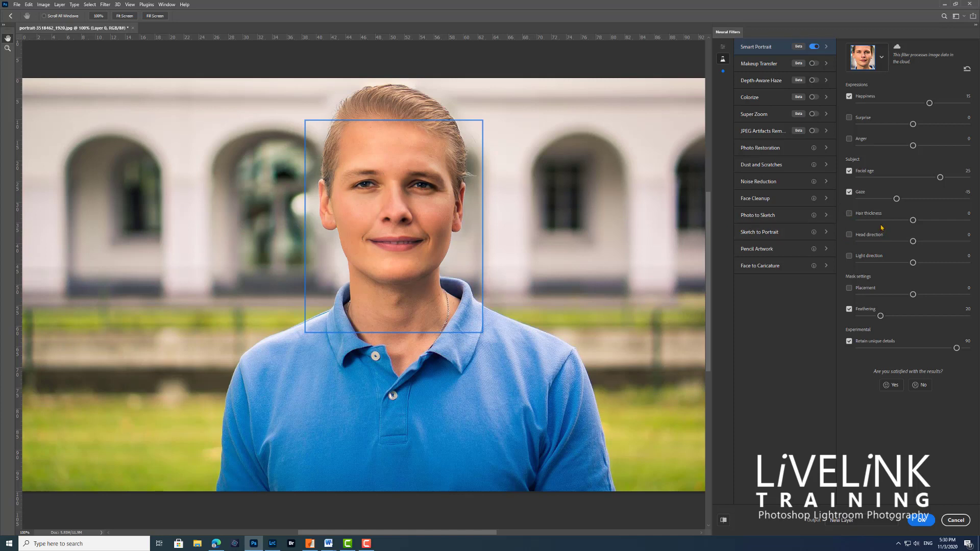
pyautogui.click(849, 192)
pyautogui.click(913, 199)
pyautogui.click(849, 192)
# Step: Enable Hair thickness, try it at -50 and set it to 50
pyautogui.click(849, 214)
pyautogui.moveTo(912, 222); pyautogui.dragTo(855, 226)
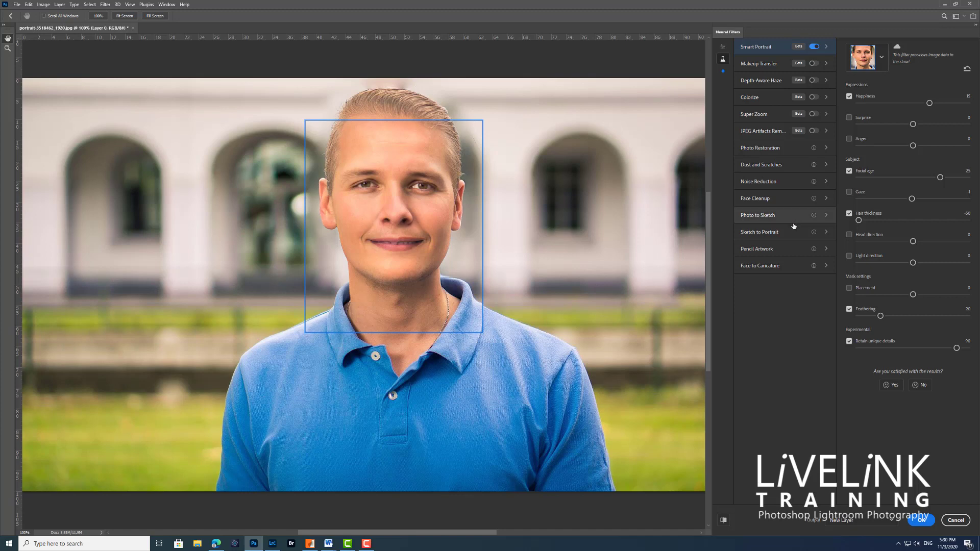
pyautogui.moveTo(861, 222); pyautogui.dragTo(969, 229)
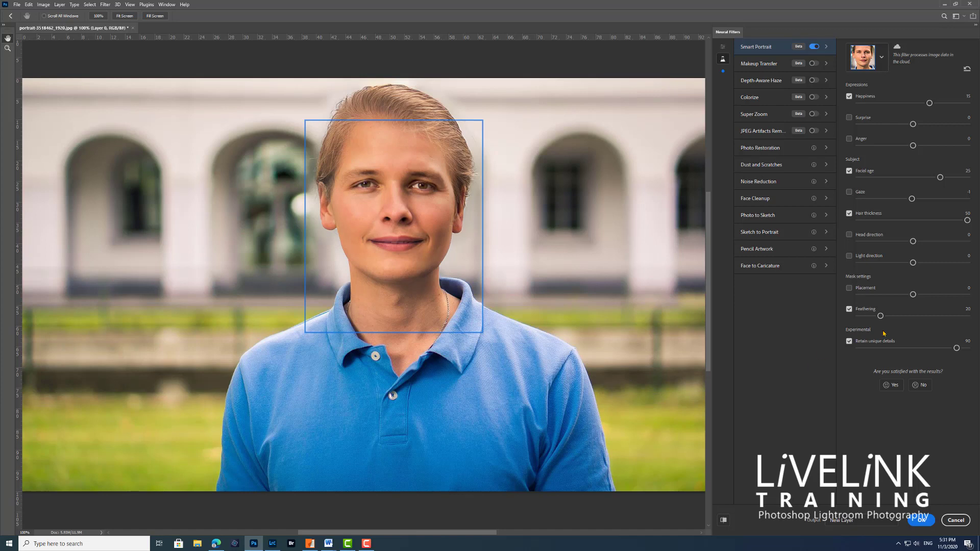
# Step: Enable Head direction, try it at 12 and set it to 28
pyautogui.click(850, 236)
pyautogui.moveTo(913, 243); pyautogui.dragTo(928, 243)
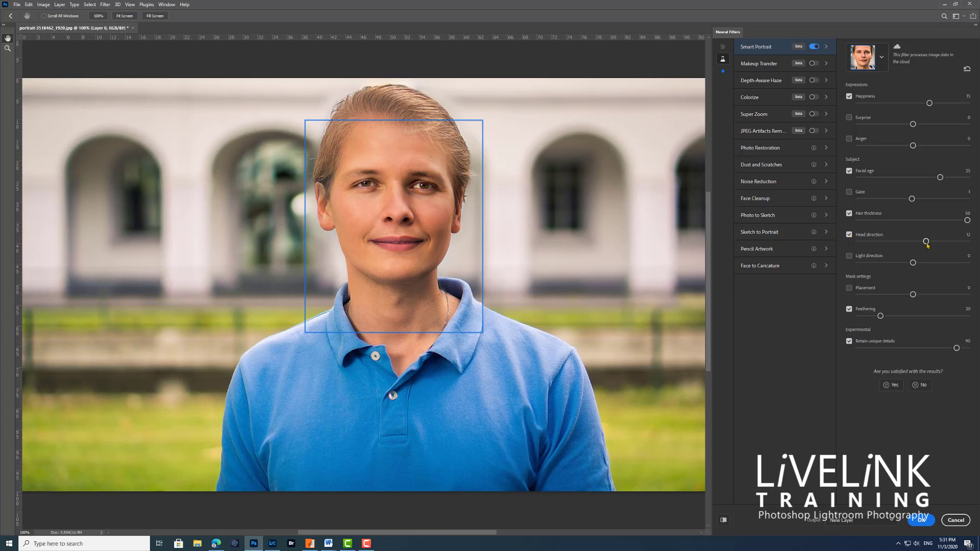
pyautogui.moveTo(926, 244); pyautogui.dragTo(945, 245)
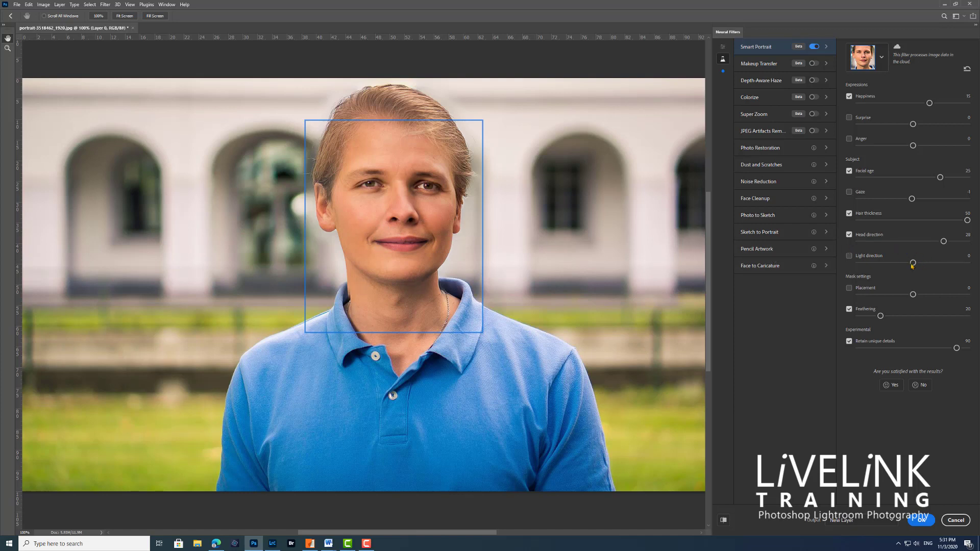
# Step: Enable Light direction at -22 and apply the Smart Portrait filter to a new layer
pyautogui.click(849, 257)
pyautogui.moveTo(912, 263); pyautogui.dragTo(889, 263)
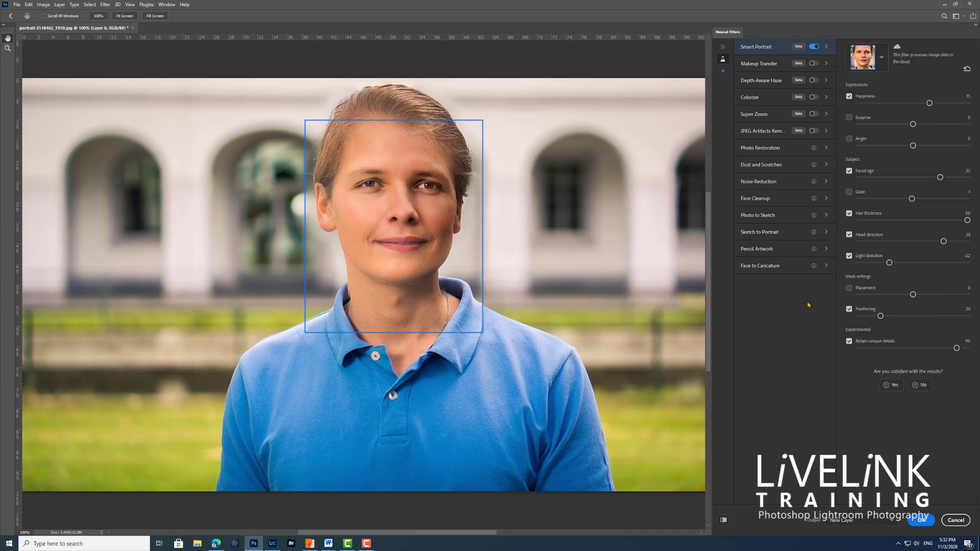
pyautogui.click(920, 520)
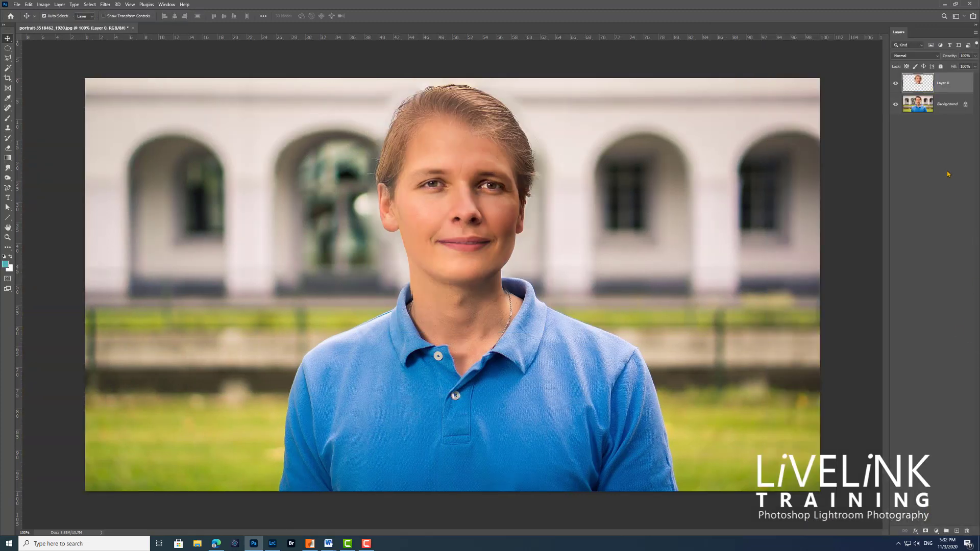
# Step: Toggle the Smart Portrait layer's visibility to compare the altered face with the original portrait
pyautogui.click(896, 84)
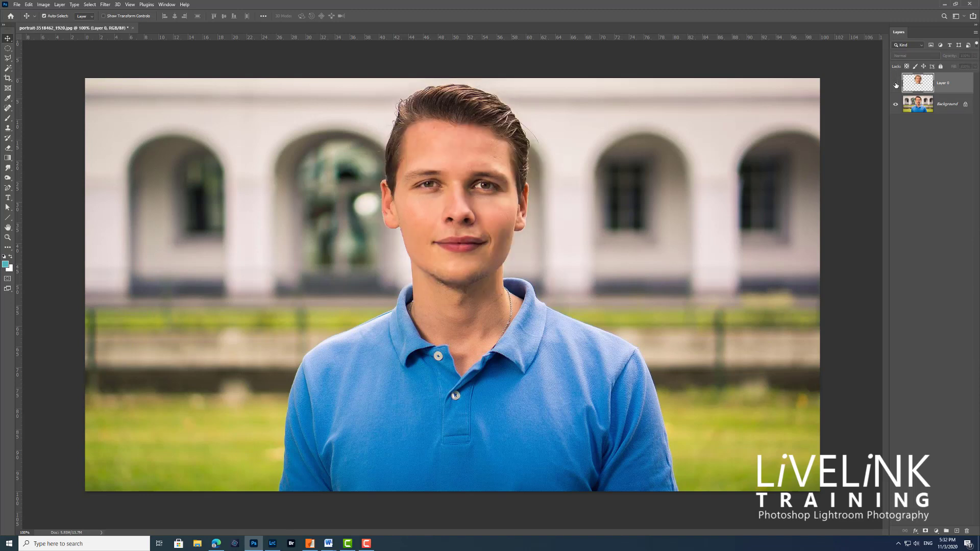
pyautogui.click(896, 84)
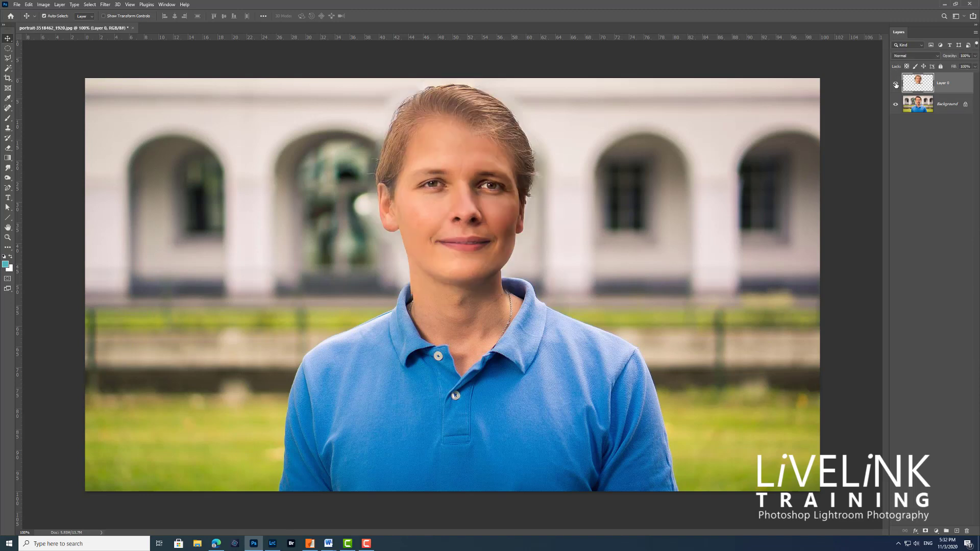
pyautogui.click(895, 84)
pyautogui.click(895, 84)
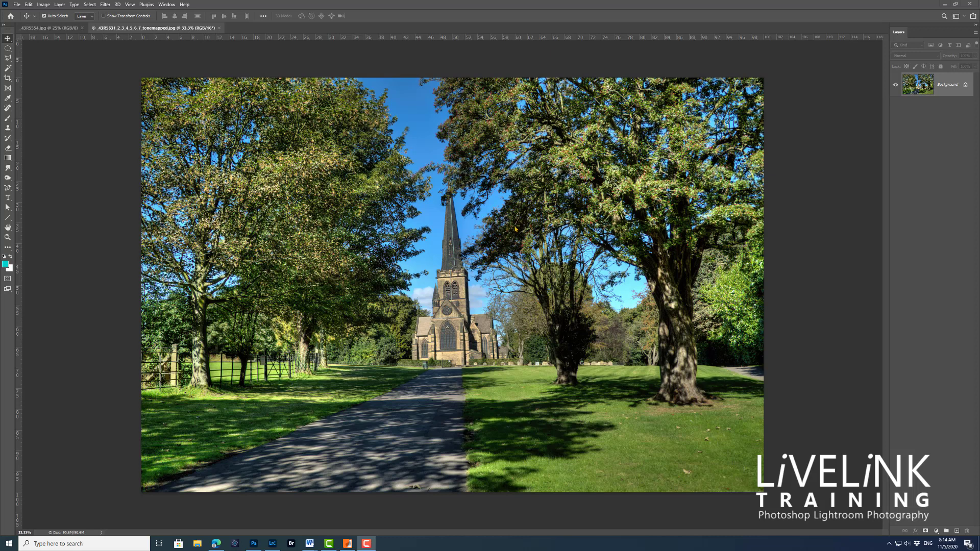
# Step: Open the beta Neural Filters for the church photo and enable Depth-Aware Haze
pyautogui.click(107, 7)
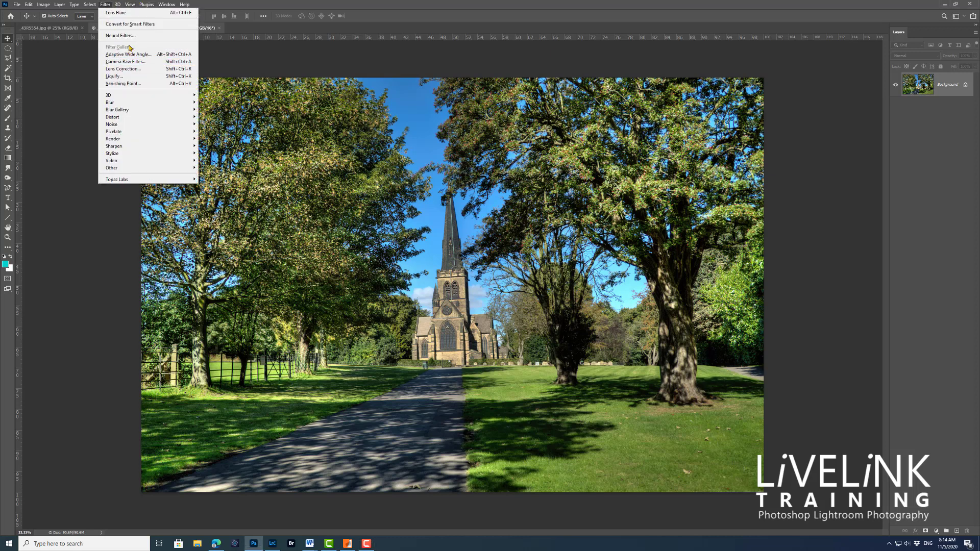
pyautogui.click(134, 36)
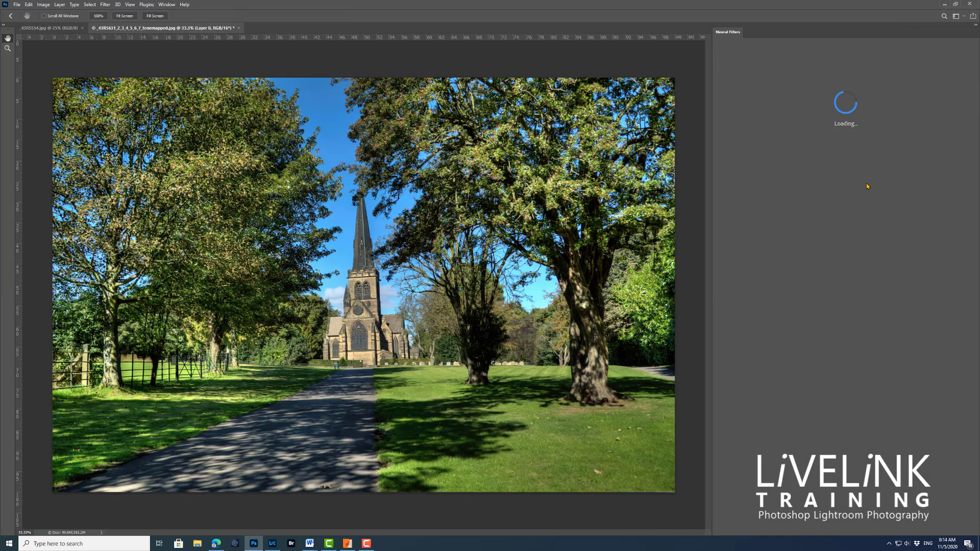
pyautogui.click(722, 59)
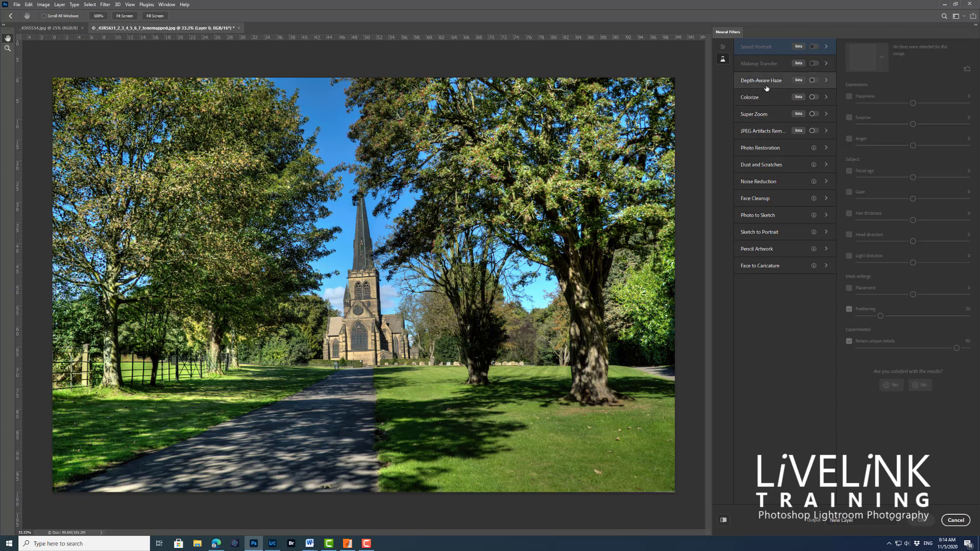
pyautogui.click(818, 82)
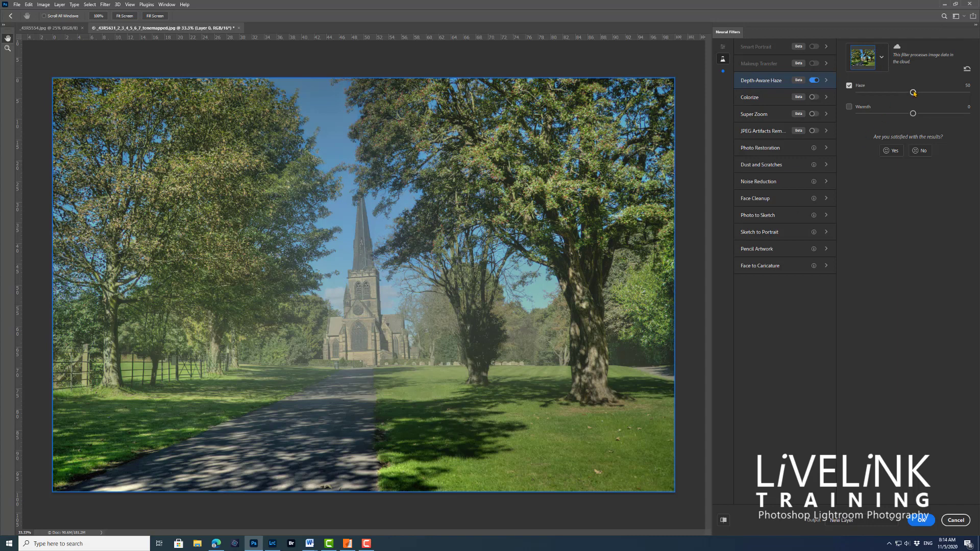
# Step: Increase the Haze strength in stages, ending at 79
pyautogui.moveTo(913, 92); pyautogui.dragTo(923, 93)
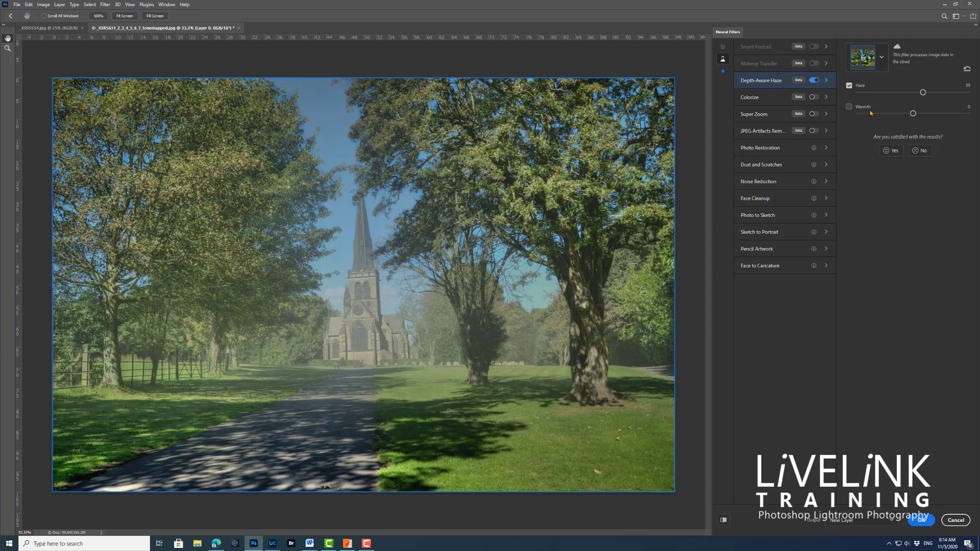
pyautogui.moveTo(922, 92); pyautogui.dragTo(933, 93)
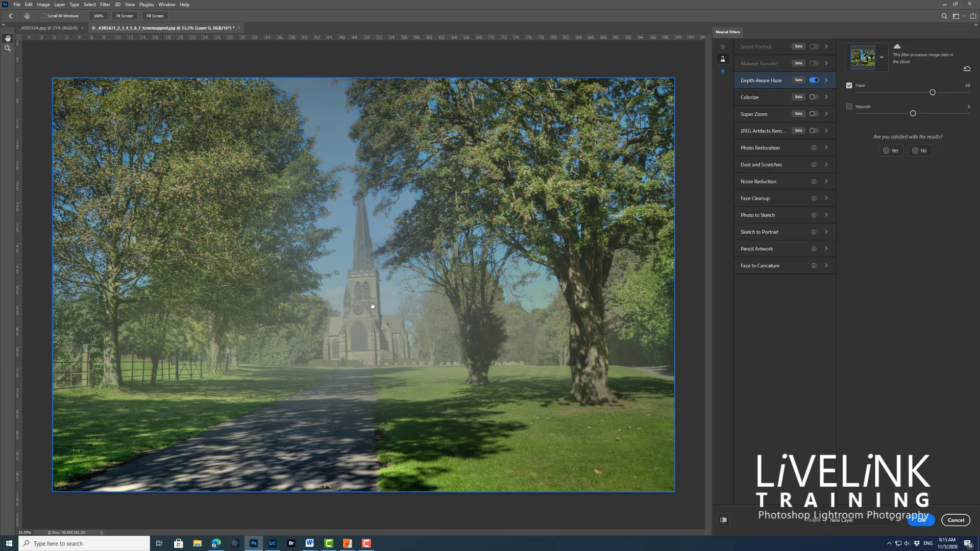
pyautogui.moveTo(931, 92); pyautogui.dragTo(944, 93)
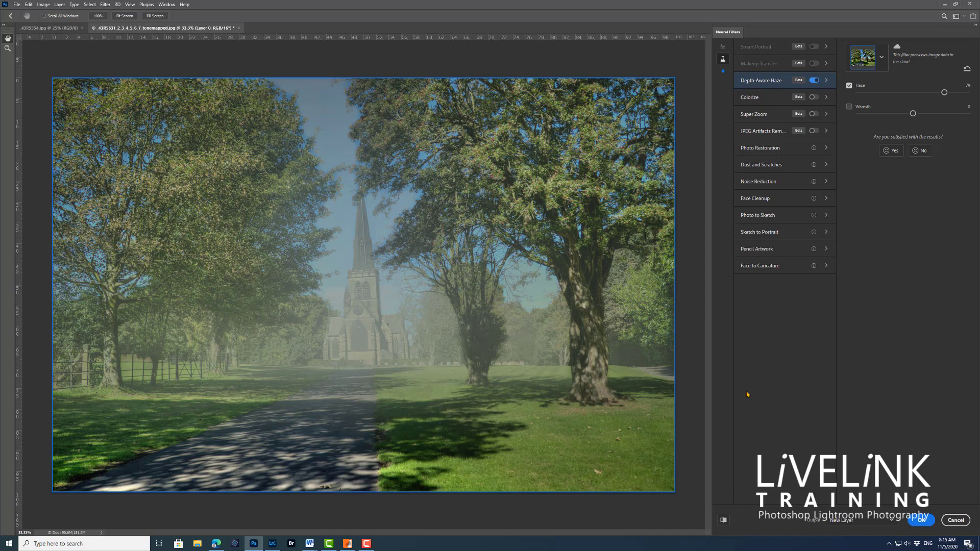
# Step: Enable Warmth for the haze and raise it slightly to warm the church scene
pyautogui.click(849, 107)
pyautogui.click(917, 114)
pyautogui.moveTo(917, 115); pyautogui.dragTo(921, 115)
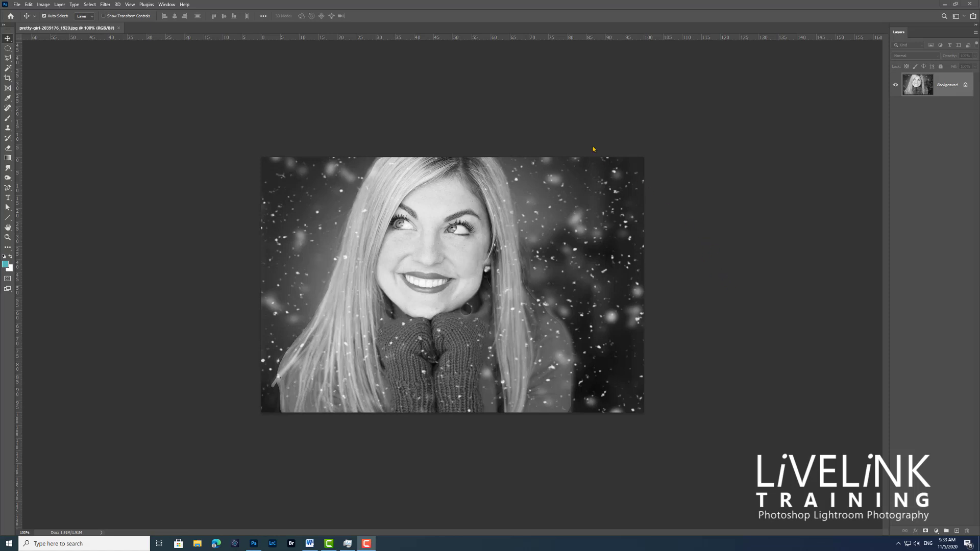
# Step: Open the beta Neural Filters for the black-and-white portrait of the woman and enable Colorize
pyautogui.click(106, 4)
pyautogui.click(129, 36)
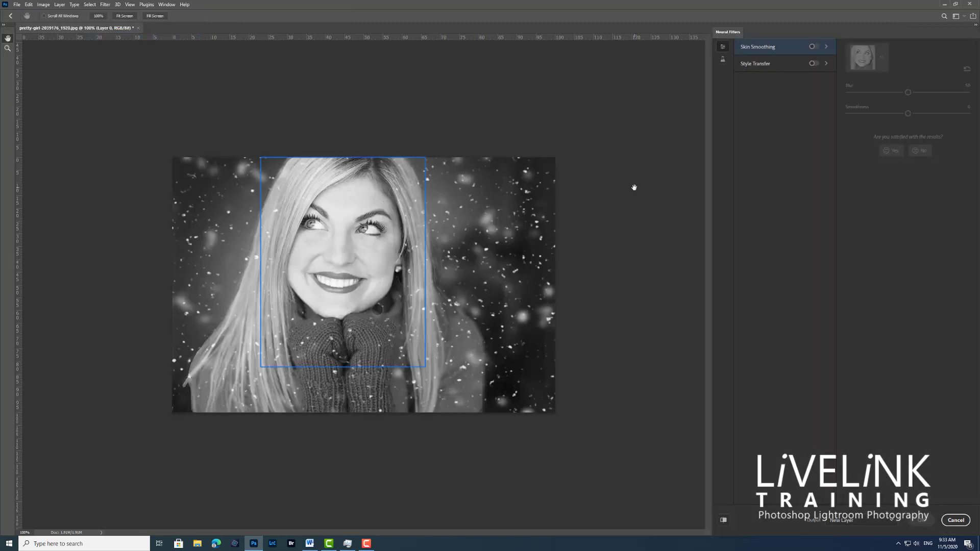
pyautogui.click(723, 59)
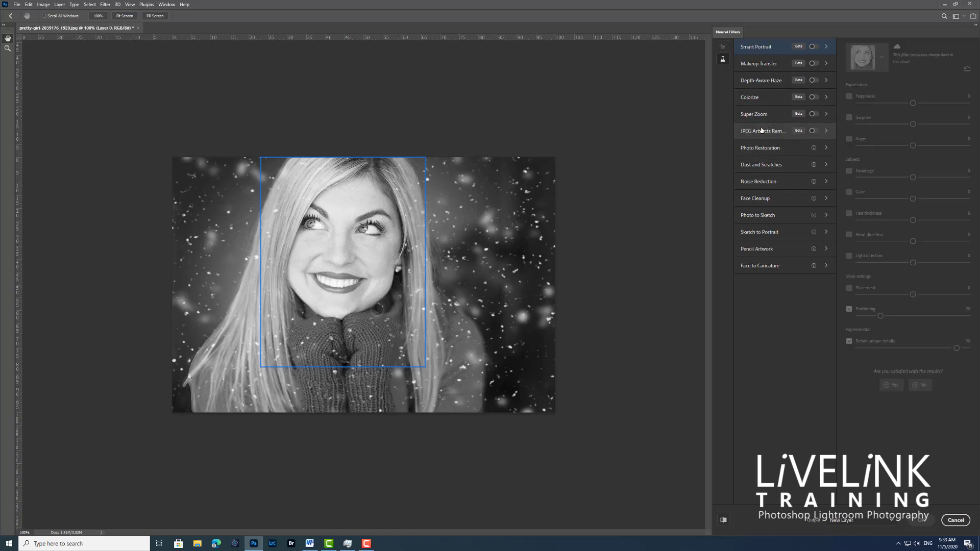
pyautogui.click(813, 97)
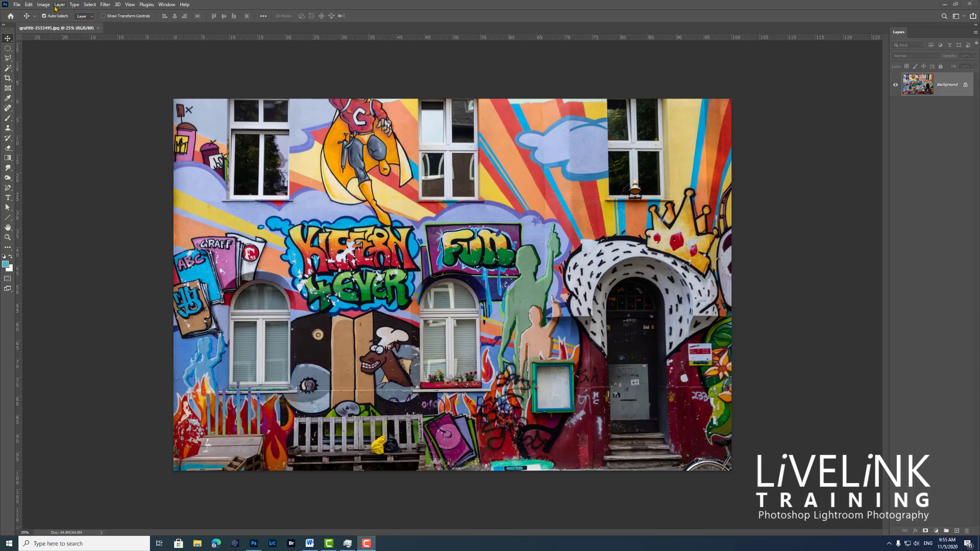
# Step: Open the beta Neural Filters for the graffiti wall photo and enable Super Zoom
pyautogui.click(106, 5)
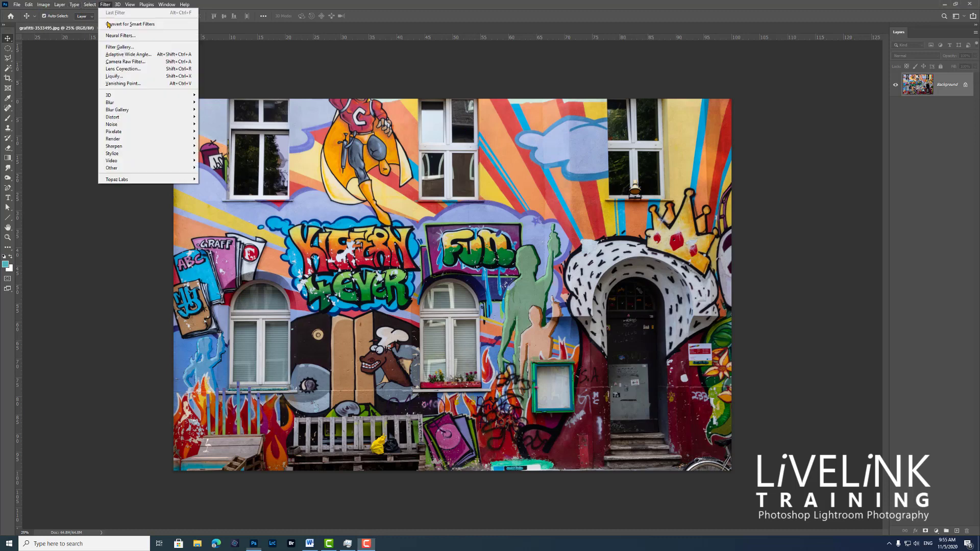
pyautogui.click(137, 37)
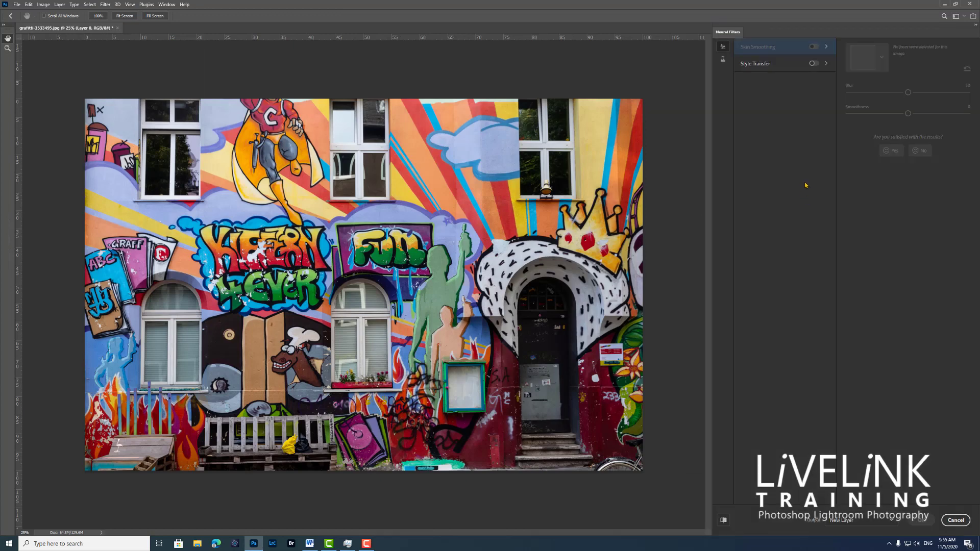
pyautogui.click(723, 59)
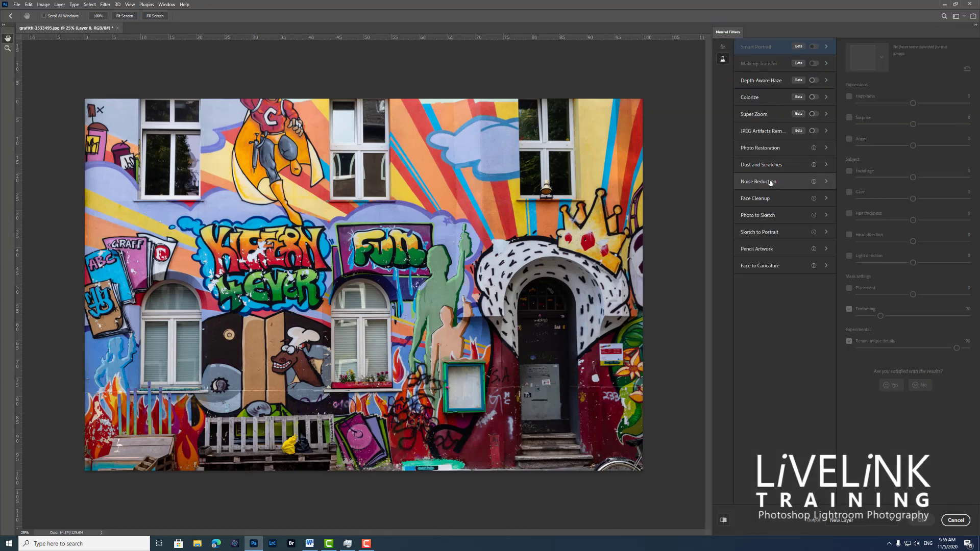
pyautogui.click(817, 117)
pyautogui.click(816, 116)
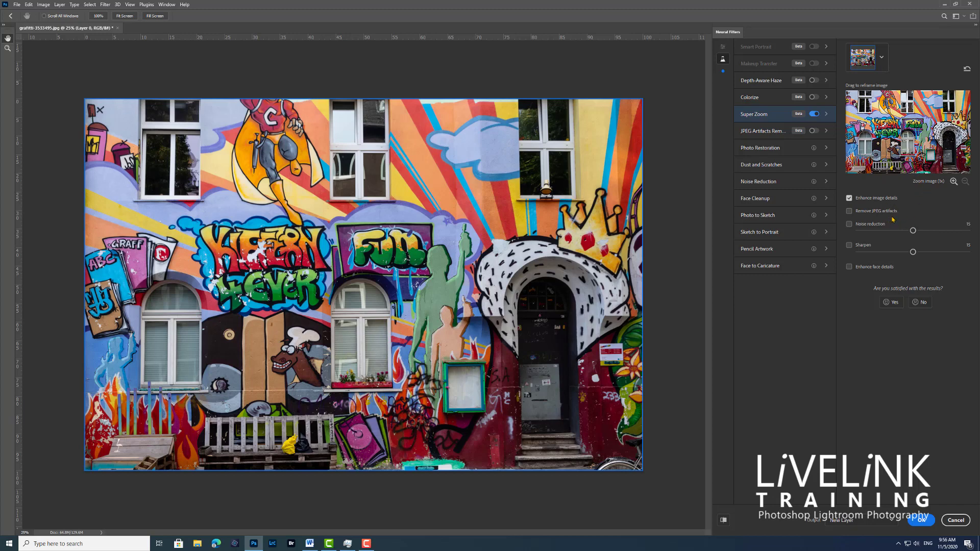
# Step: Enable Remove JPEG artifacts, set the Super Zoom magnification to 3x and reframe the zoomed area slightly in the preview
pyautogui.click(848, 211)
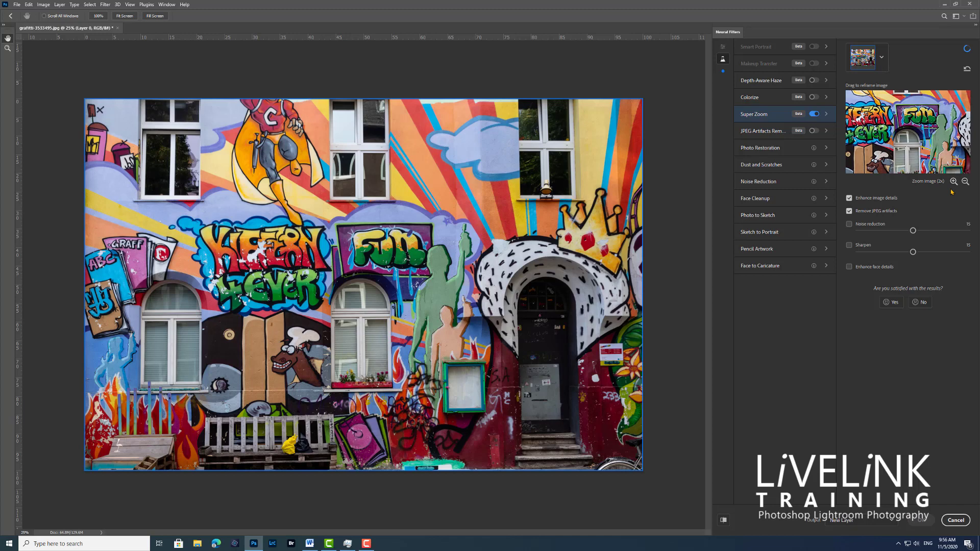
pyautogui.click(953, 181)
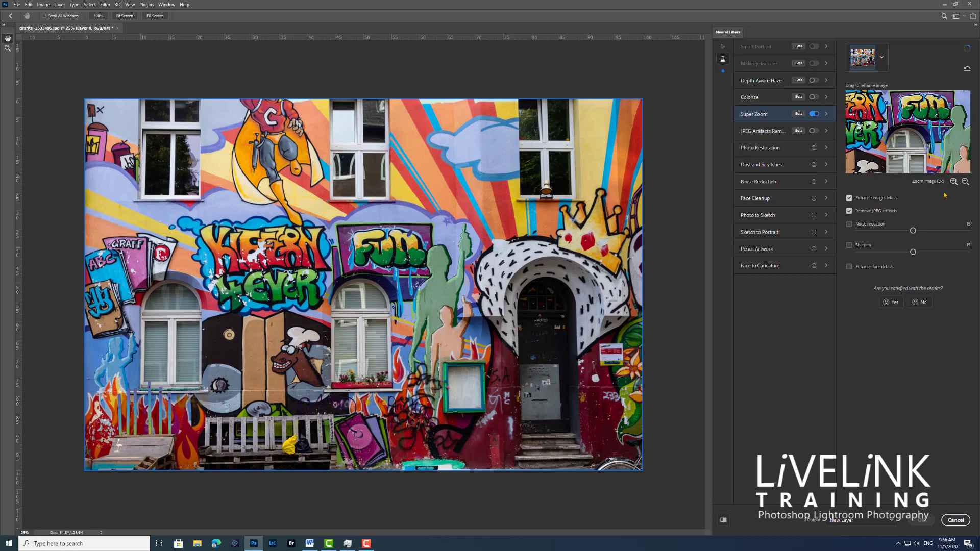
pyautogui.moveTo(911, 125); pyautogui.dragTo(912, 117)
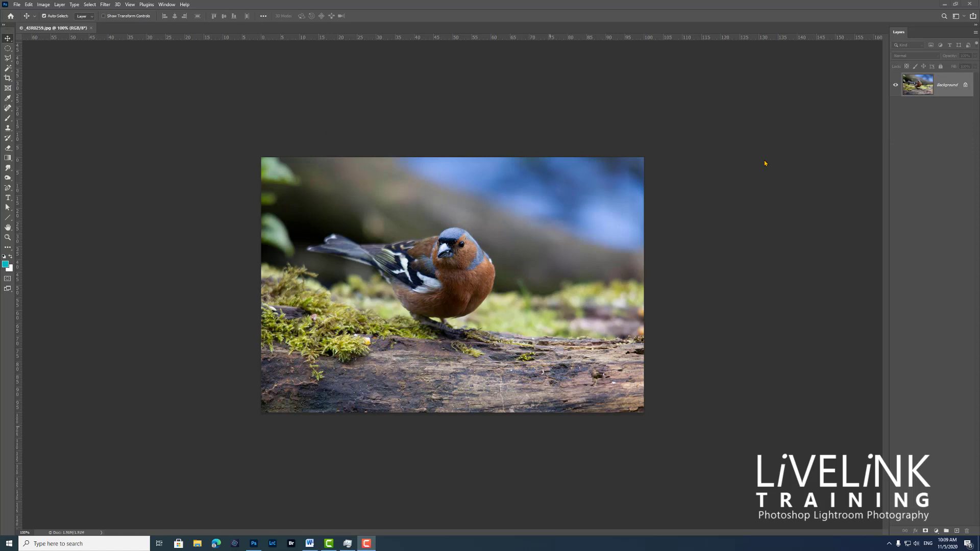
# Step: Enable the beta JPEG Artifacts Removal neural filter on the bird photo, viewed at 400% around the head
pyautogui.hotkey('ctrl', '+')
pyautogui.hotkey('ctrl', '+')
pyautogui.hotkey('ctrl', '+')
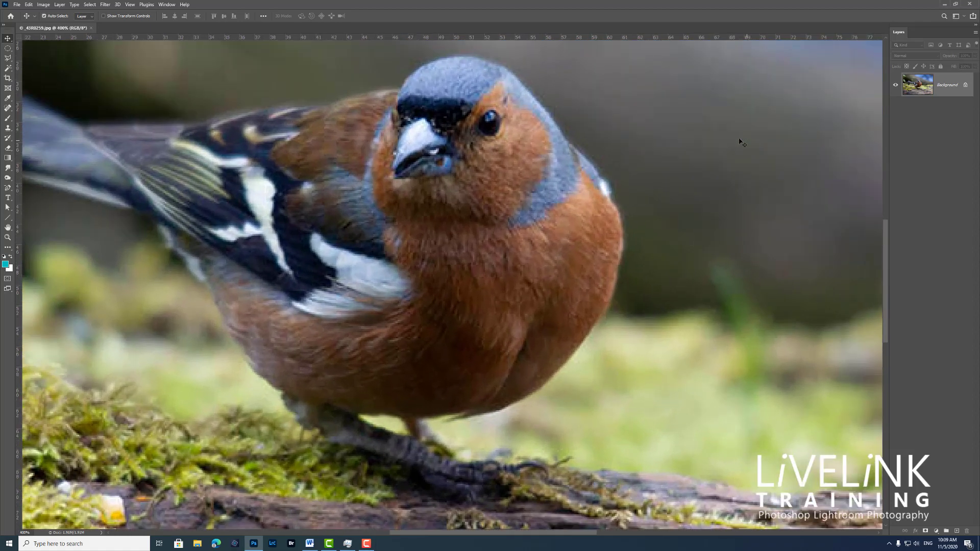
pyautogui.moveTo(499, 144); pyautogui.dragTo(495, 228)
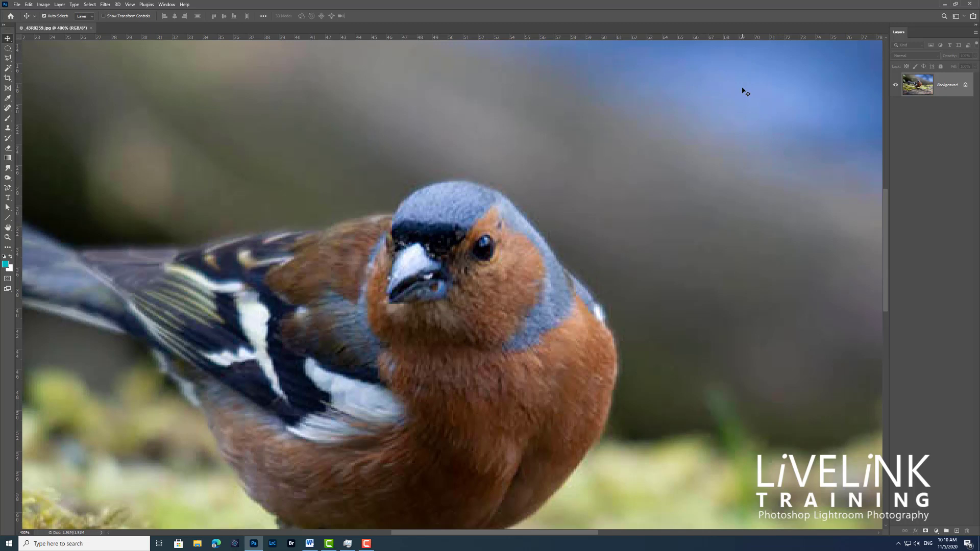
pyautogui.click(109, 5)
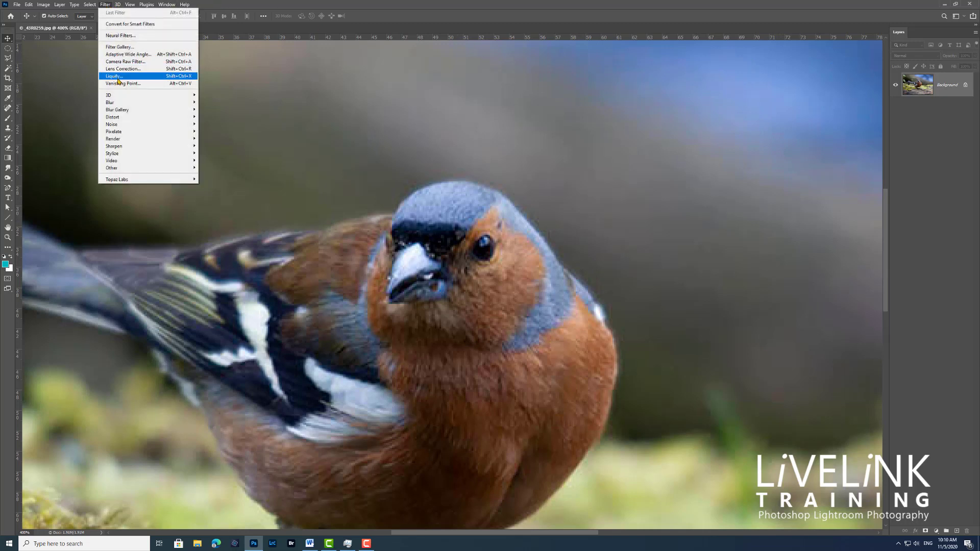
pyautogui.click(123, 38)
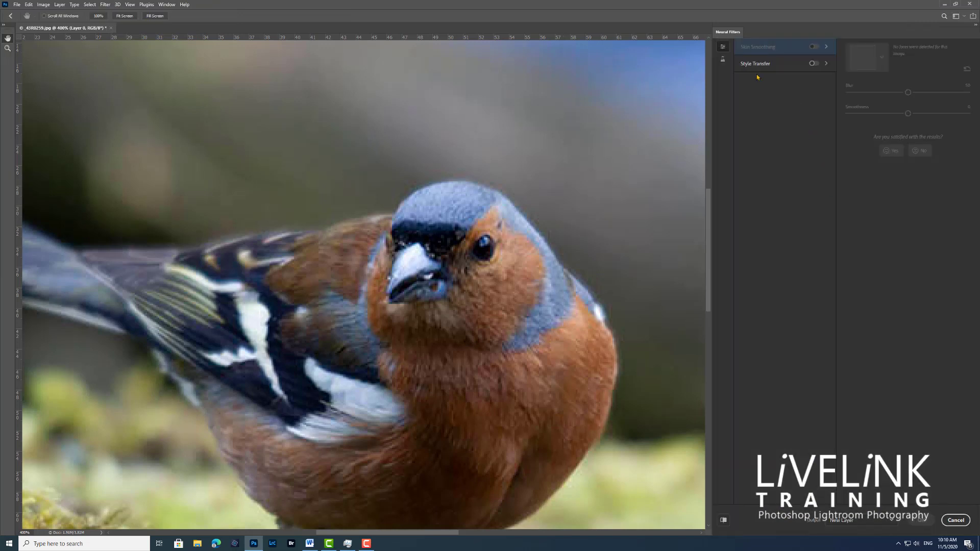
pyautogui.click(722, 59)
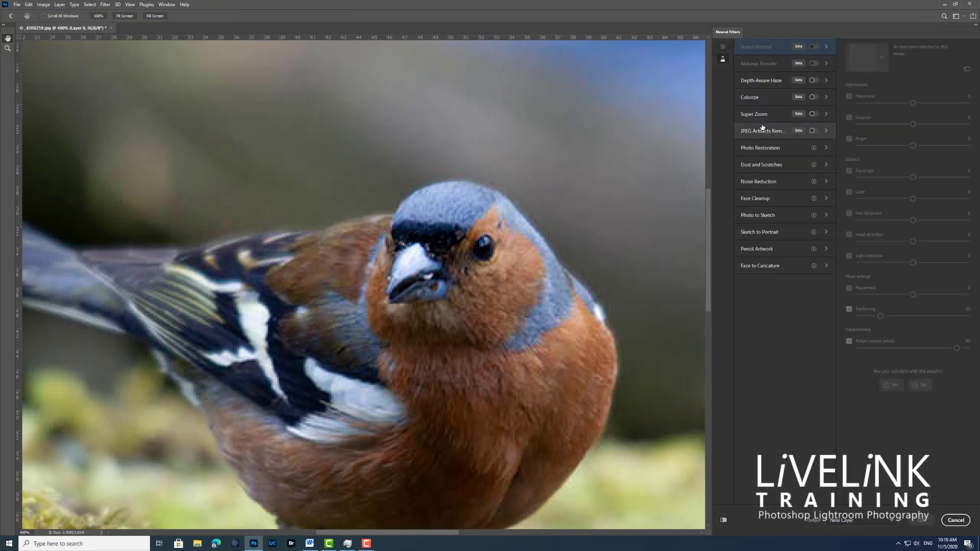
pyautogui.click(813, 131)
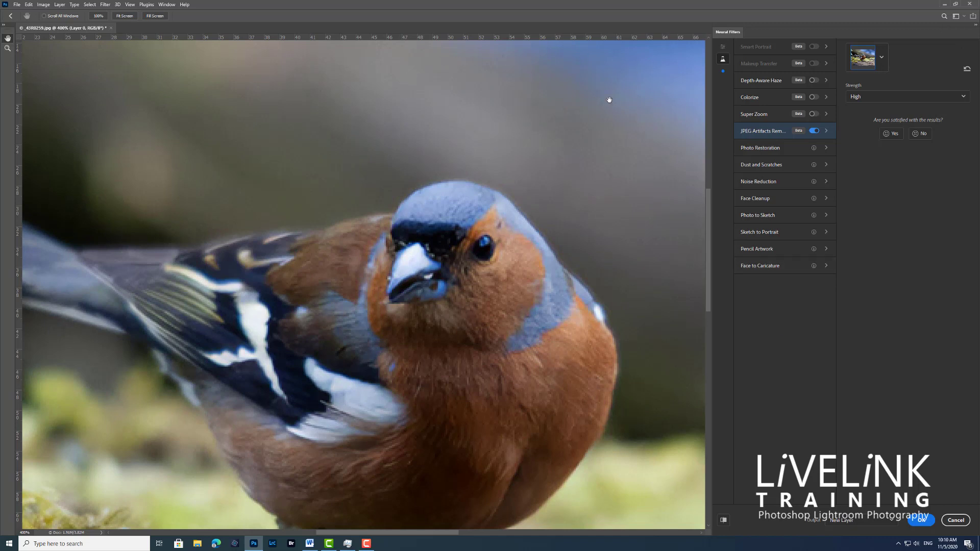
# Step: Toggle the filter preview to compare the bird before and after JPEG Artifacts Removal, and view the filter's description
pyautogui.click(724, 524)
pyautogui.click(723, 519)
pyautogui.moveTo(763, 134)
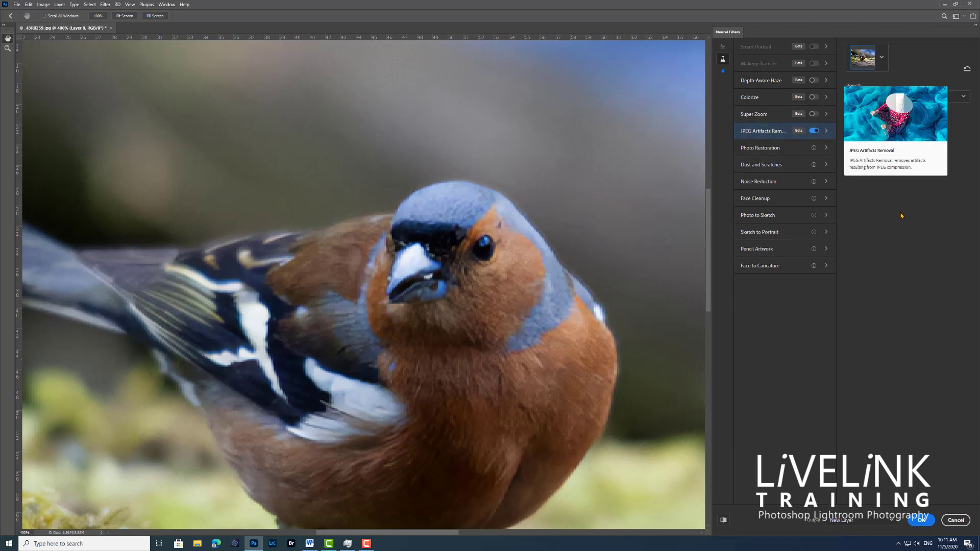